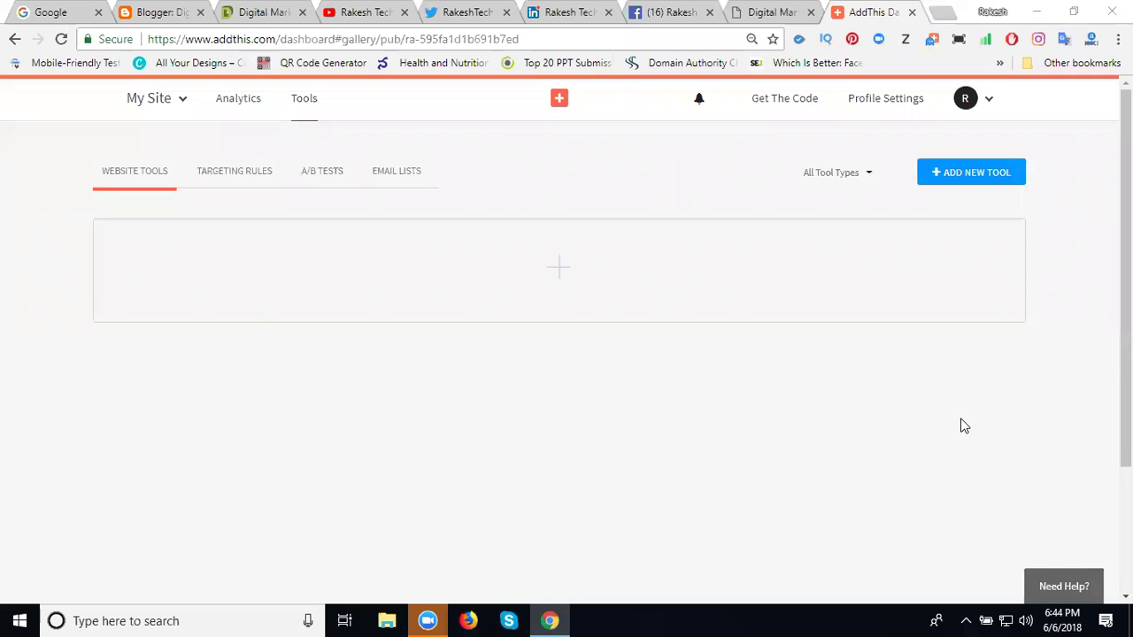
# View the Digital Marketing Services in Madhapur blog's header and top post.
pyautogui.click(255, 14)
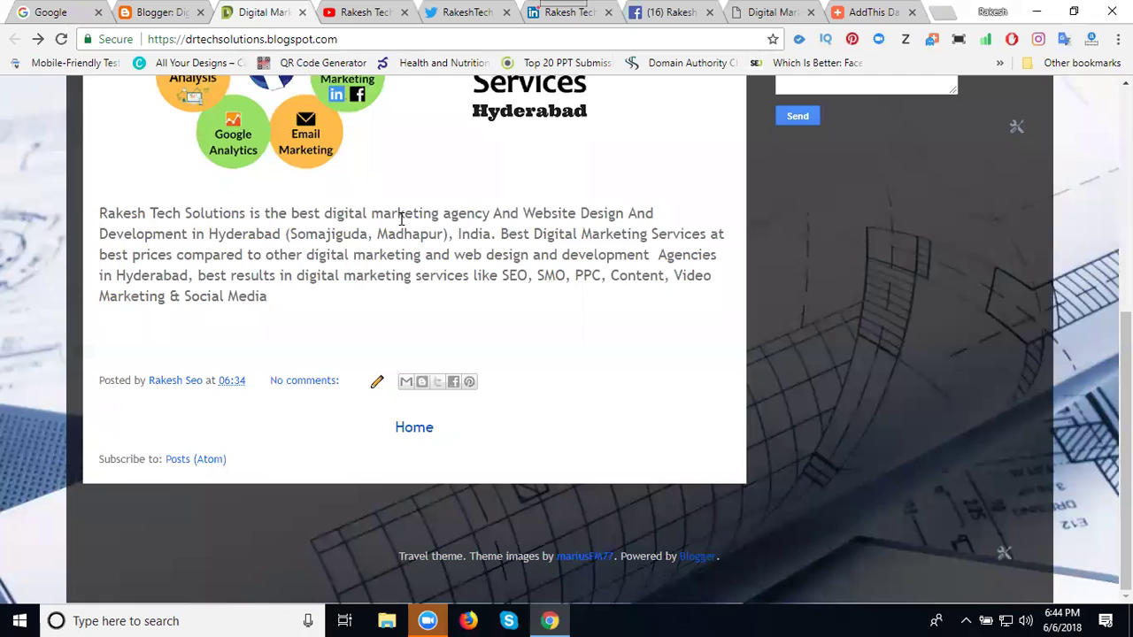
pyautogui.scroll(4, 400, 217)
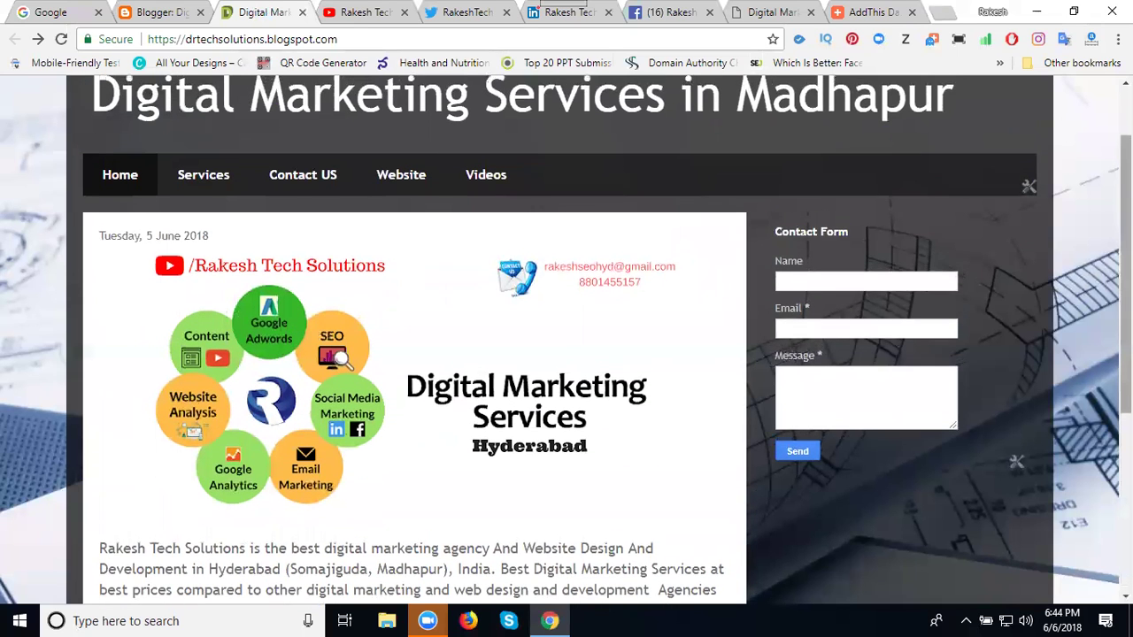
pyautogui.scroll(1, 974, 124)
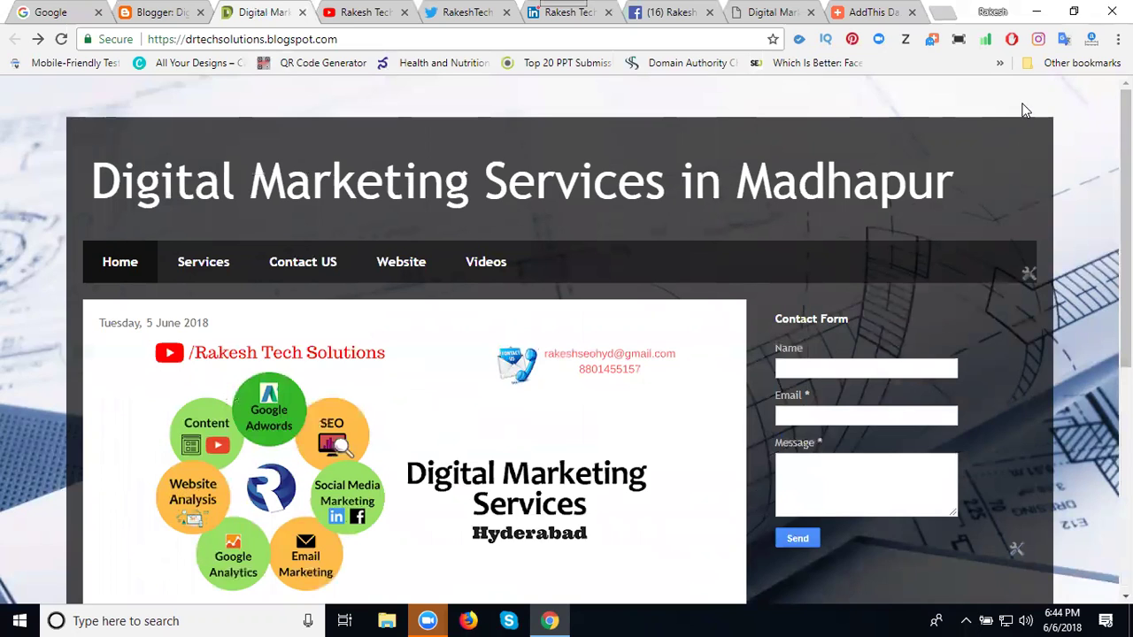
# Start a new Follow buttons tool from the AddThis Tools dashboard.
pyautogui.click(858, 12)
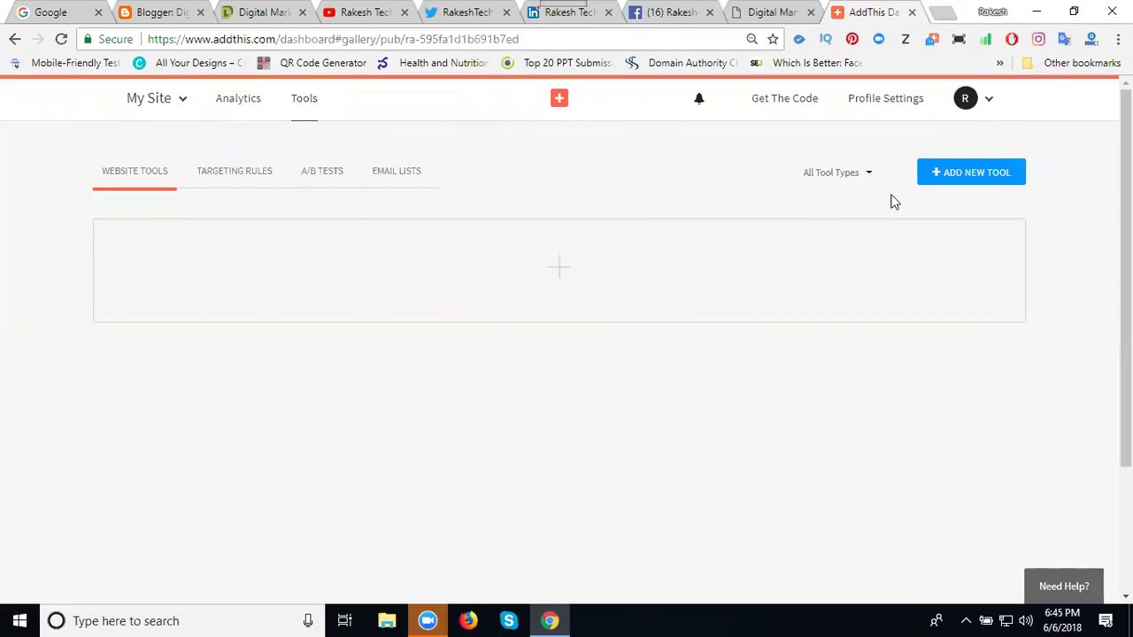
pyautogui.click(962, 182)
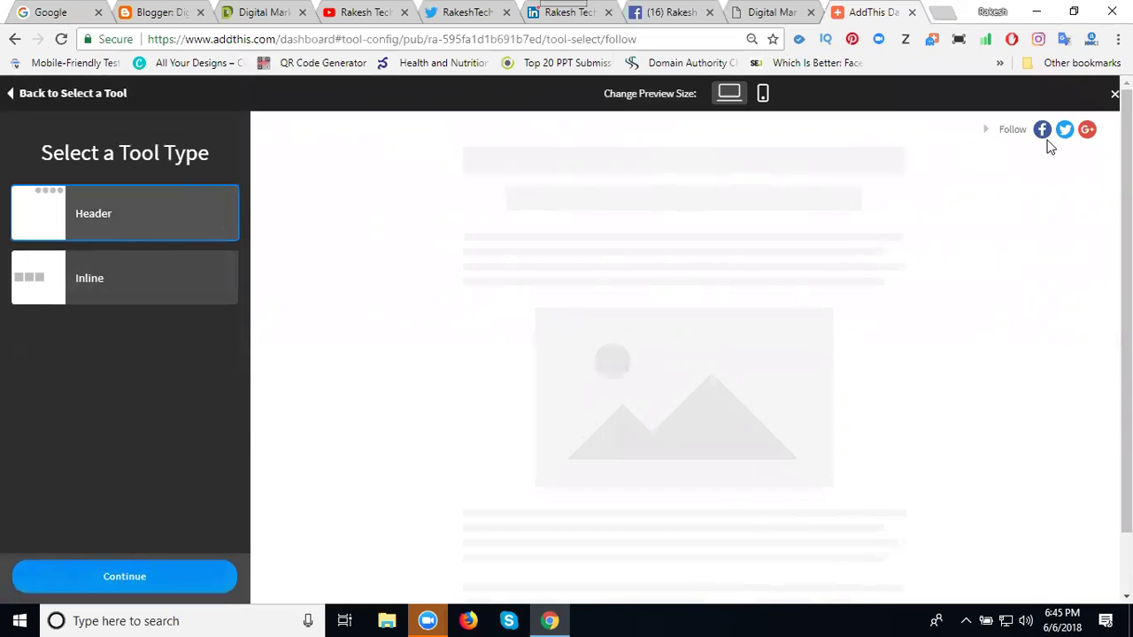
# Preview the Inline layout, then choose the Header type and continue.
pyautogui.click(160, 294)
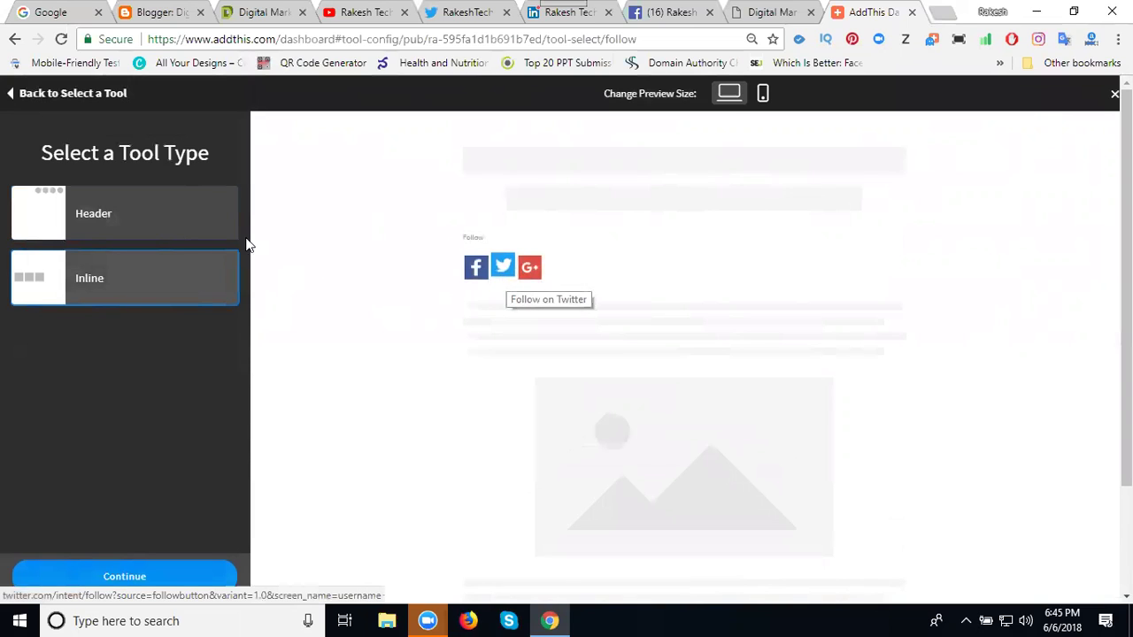
pyautogui.click(121, 228)
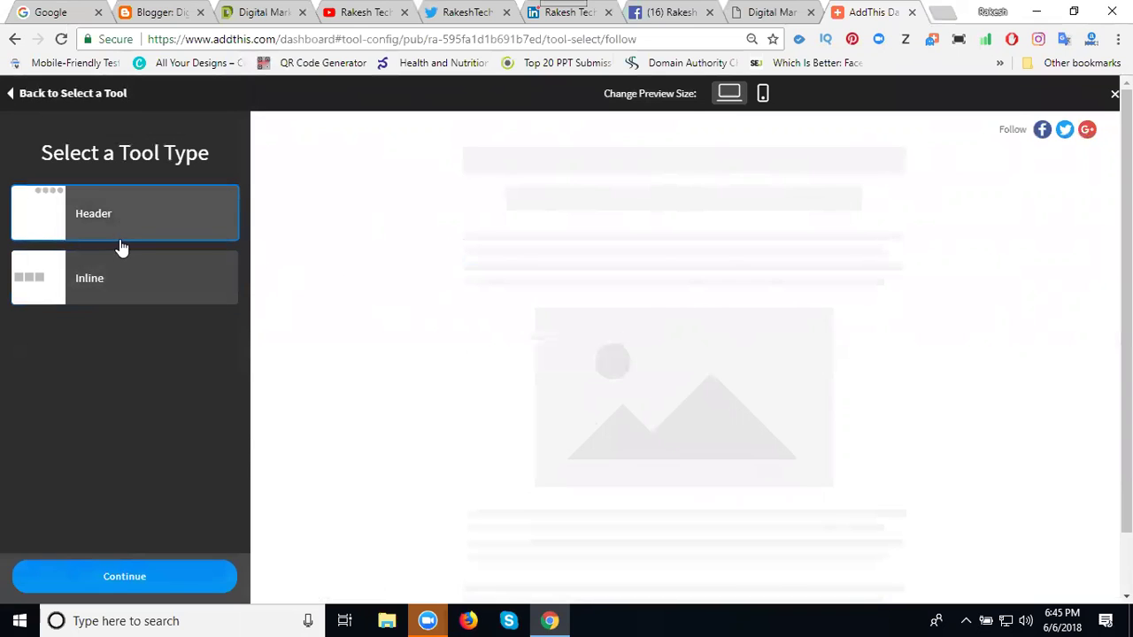
pyautogui.click(120, 577)
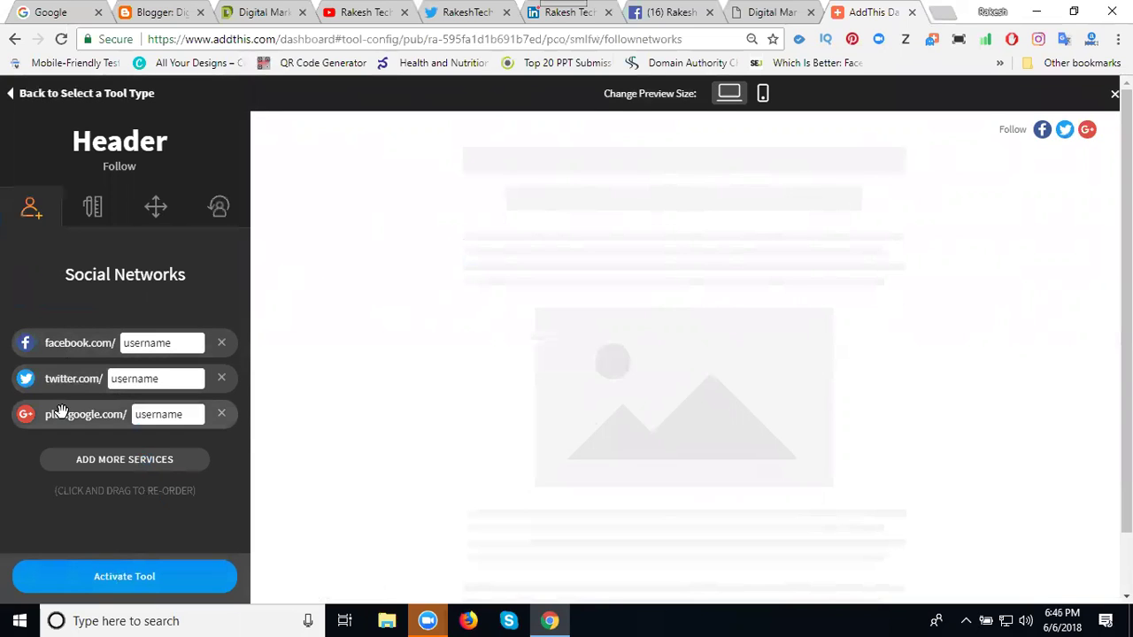
# Replace Google+ with Instagram and LinkedIn, keeping only the LinkedIn company entry.
pyautogui.click(221, 415)
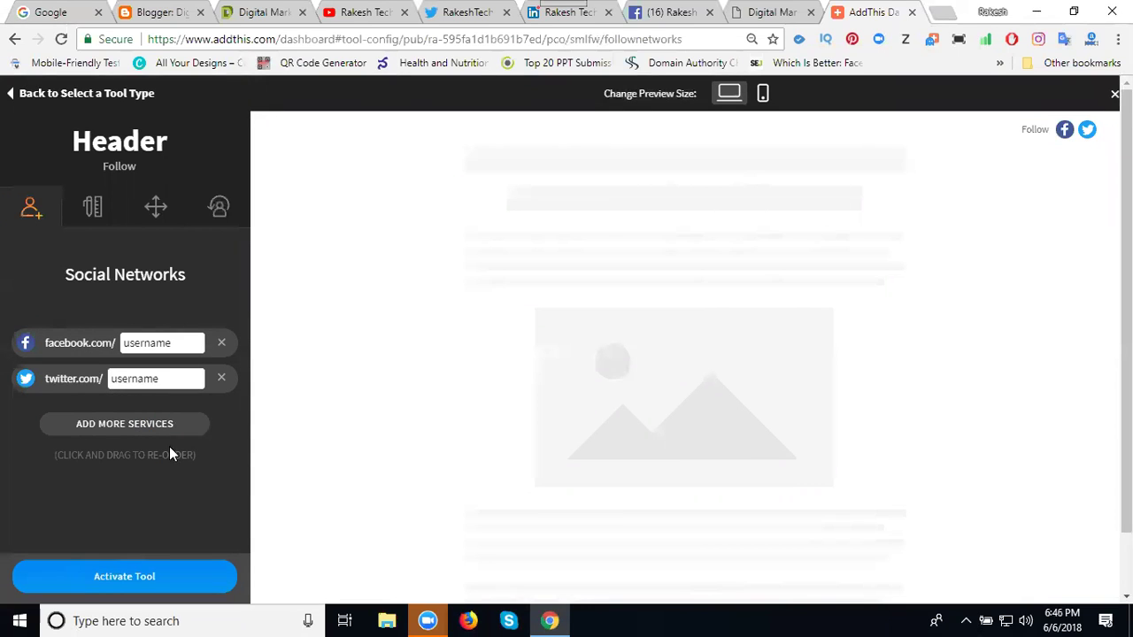
pyautogui.click(115, 427)
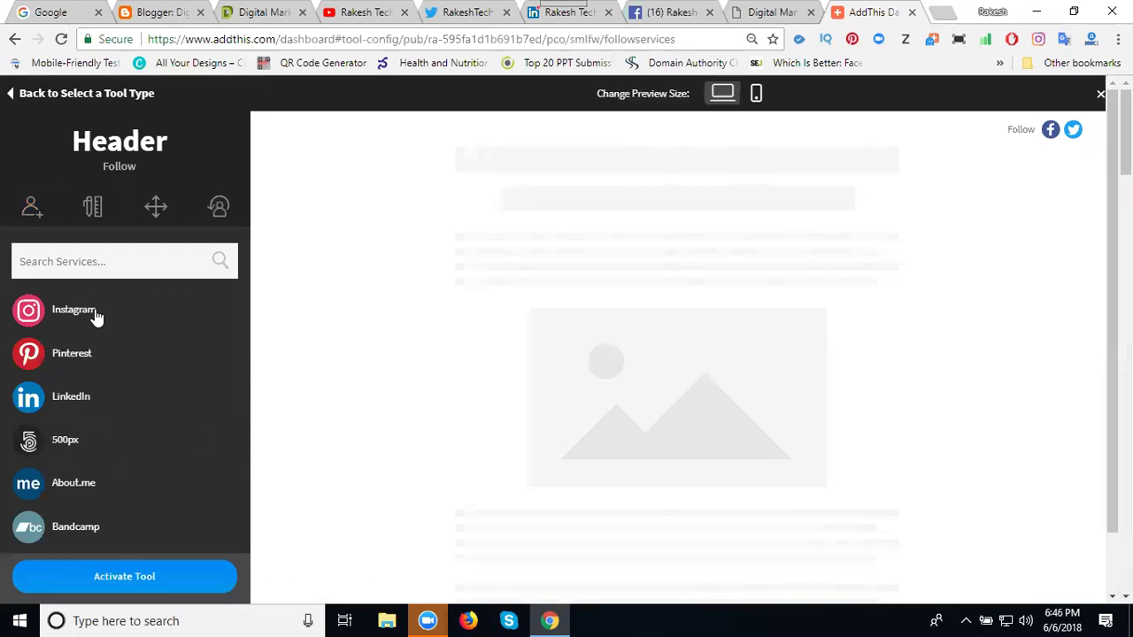
pyautogui.click(96, 317)
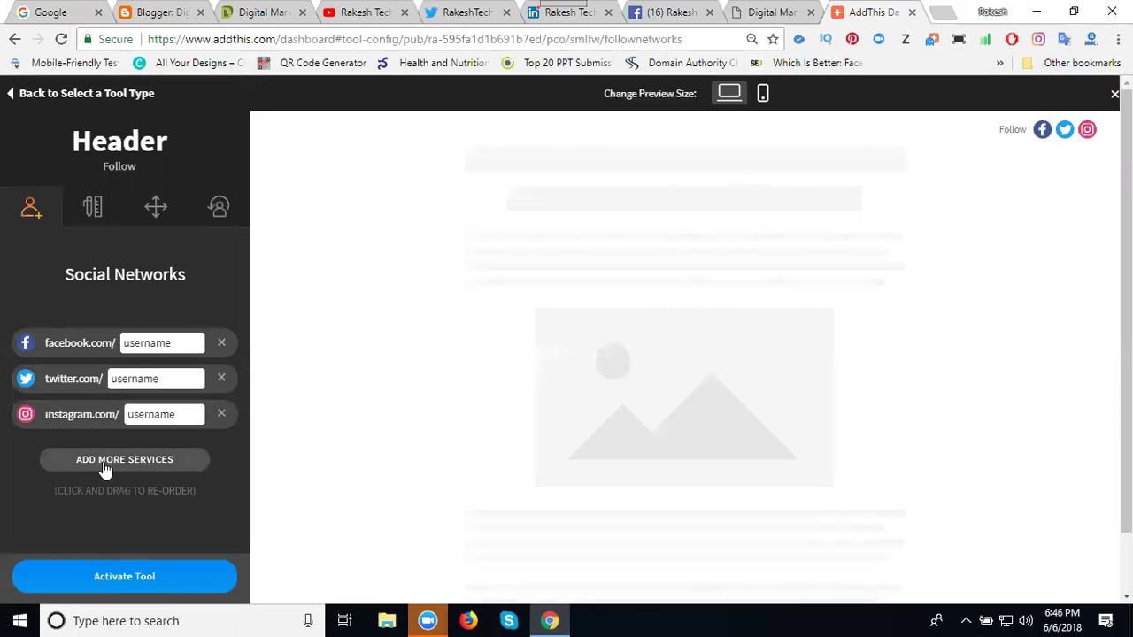
pyautogui.click(105, 467)
pyautogui.click(108, 354)
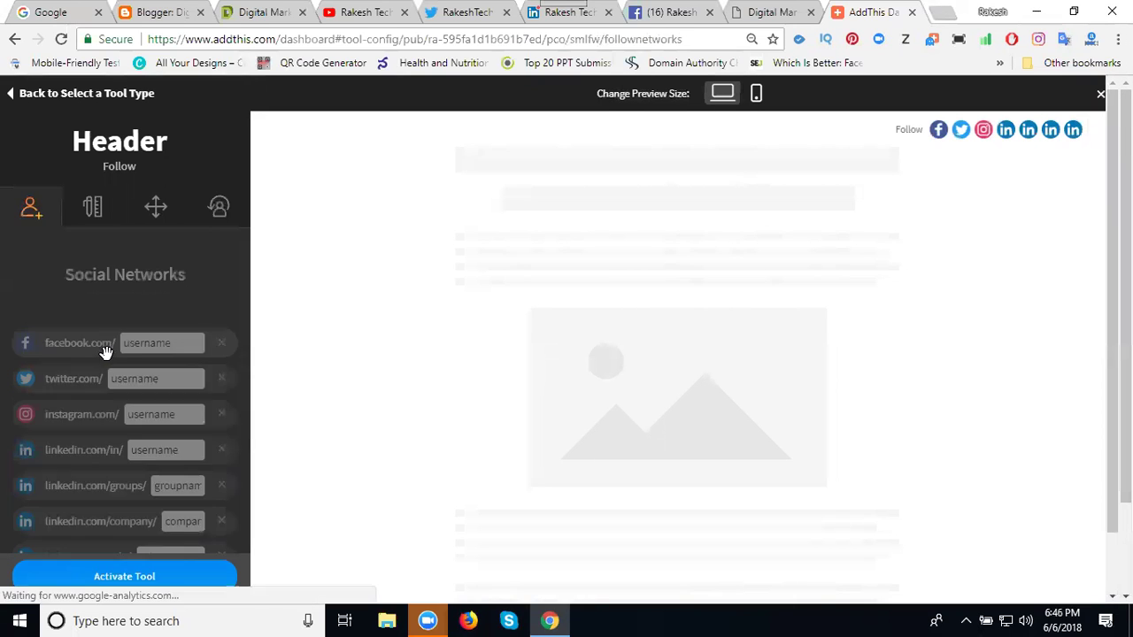
pyautogui.scroll(-2, 286, 371)
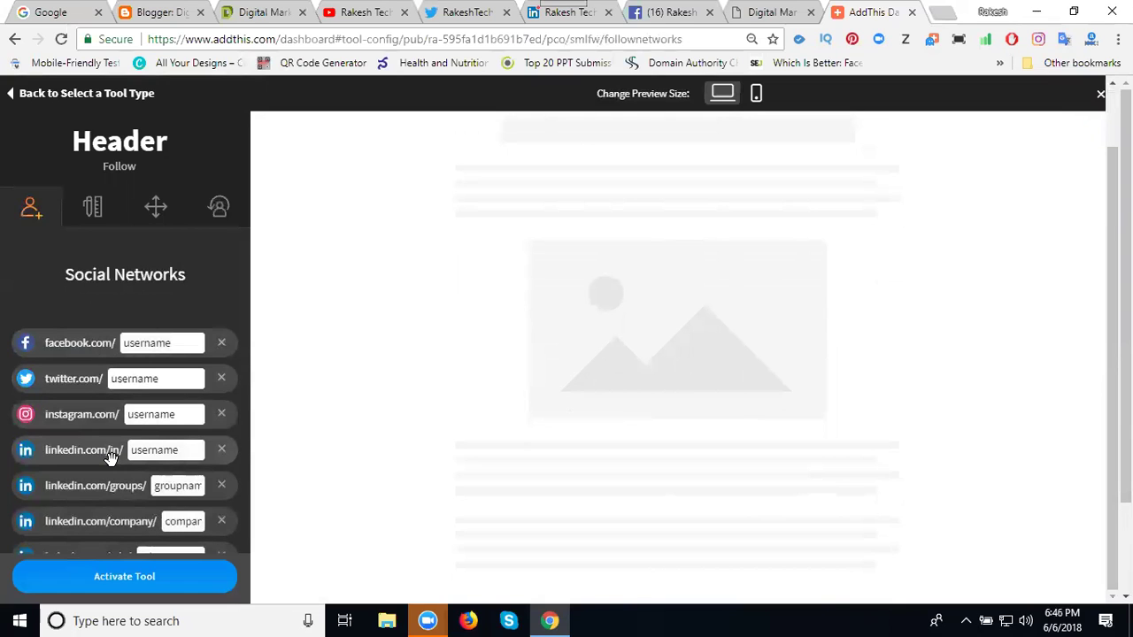
pyautogui.scroll(-1, 125, 526)
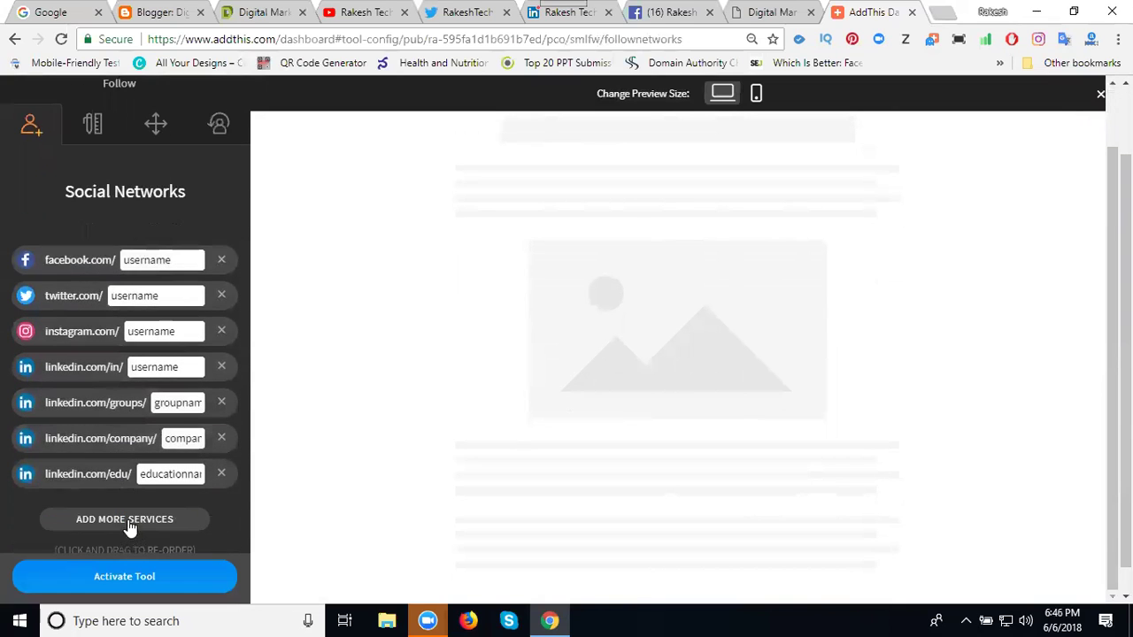
pyautogui.click(221, 473)
pyautogui.click(221, 411)
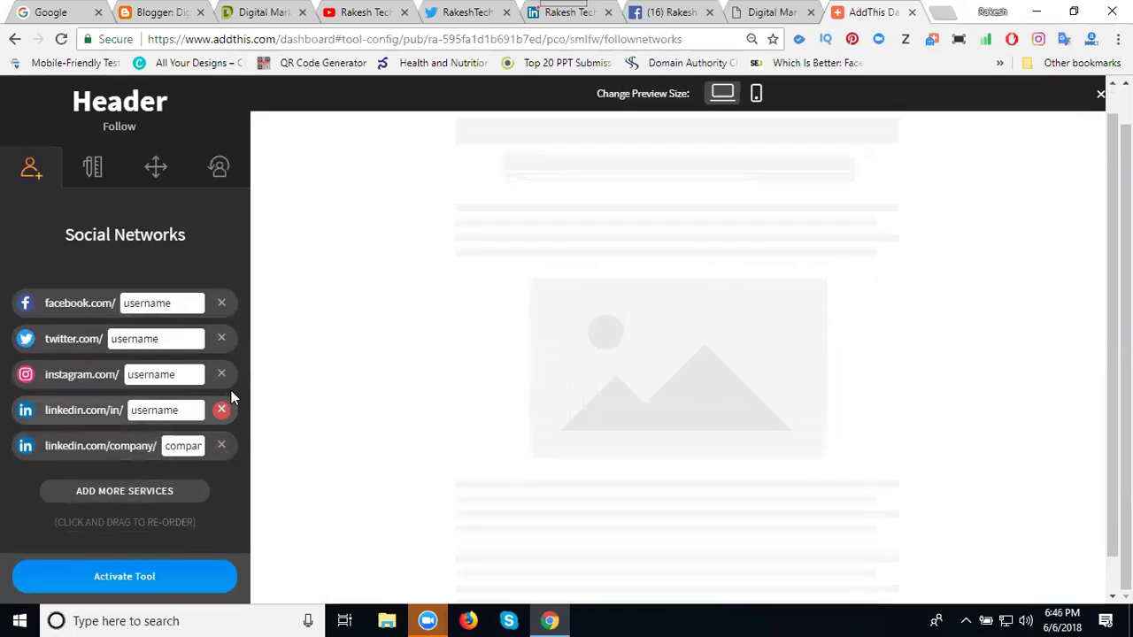
pyautogui.click(221, 409)
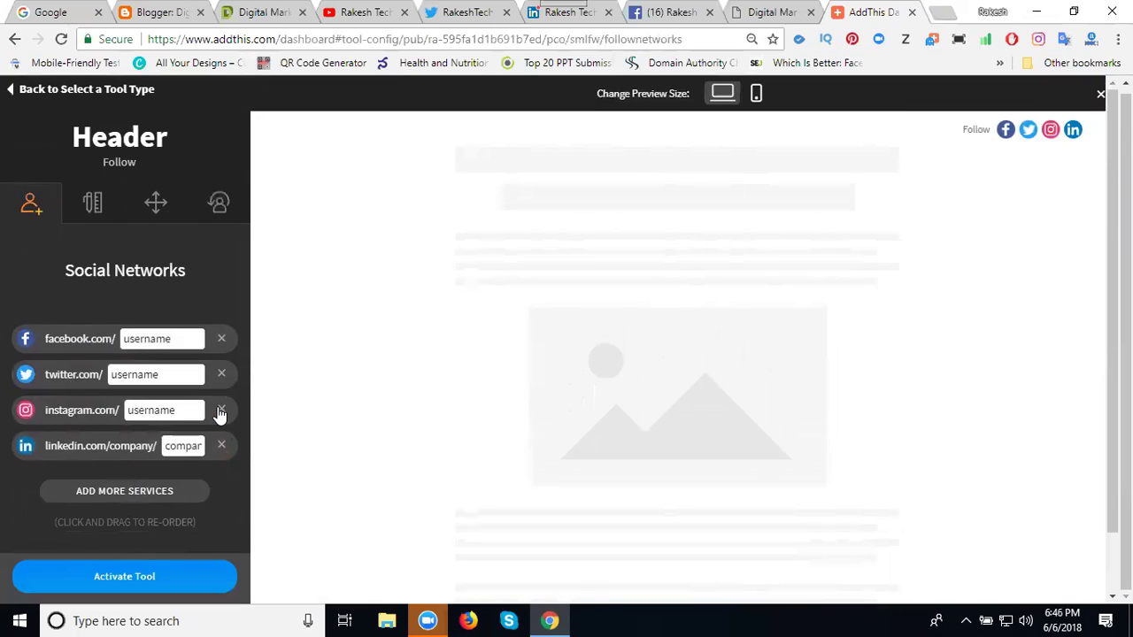
# Add YouTube and remove its youtube.com/c/ entry.
pyautogui.click(115, 492)
pyautogui.scroll(-2, 146, 416)
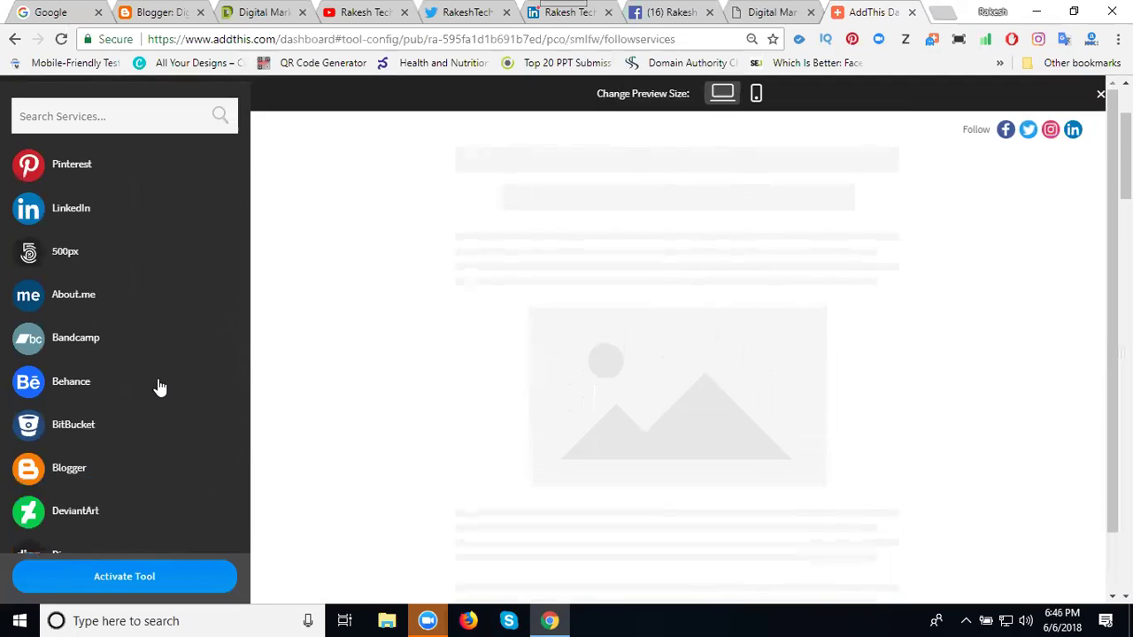
pyautogui.scroll(-5, 159, 387)
pyautogui.scroll(-4, 159, 387)
pyautogui.scroll(-5, 159, 387)
pyautogui.scroll(-5, 160, 387)
pyautogui.scroll(-5, 159, 386)
pyautogui.scroll(-4, 157, 384)
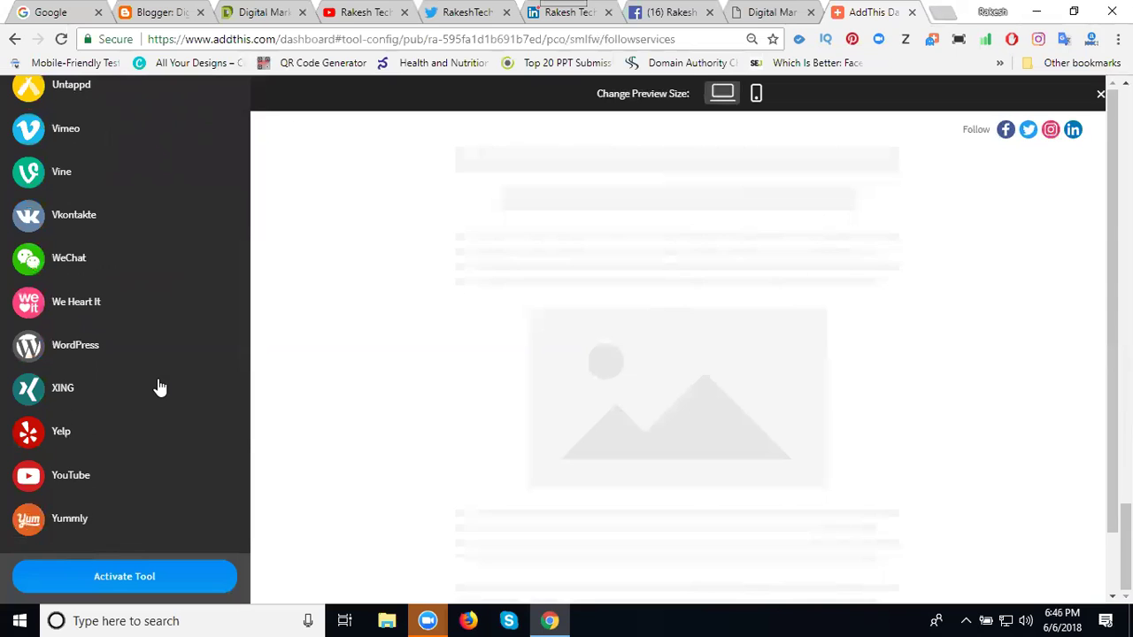
pyautogui.click(95, 474)
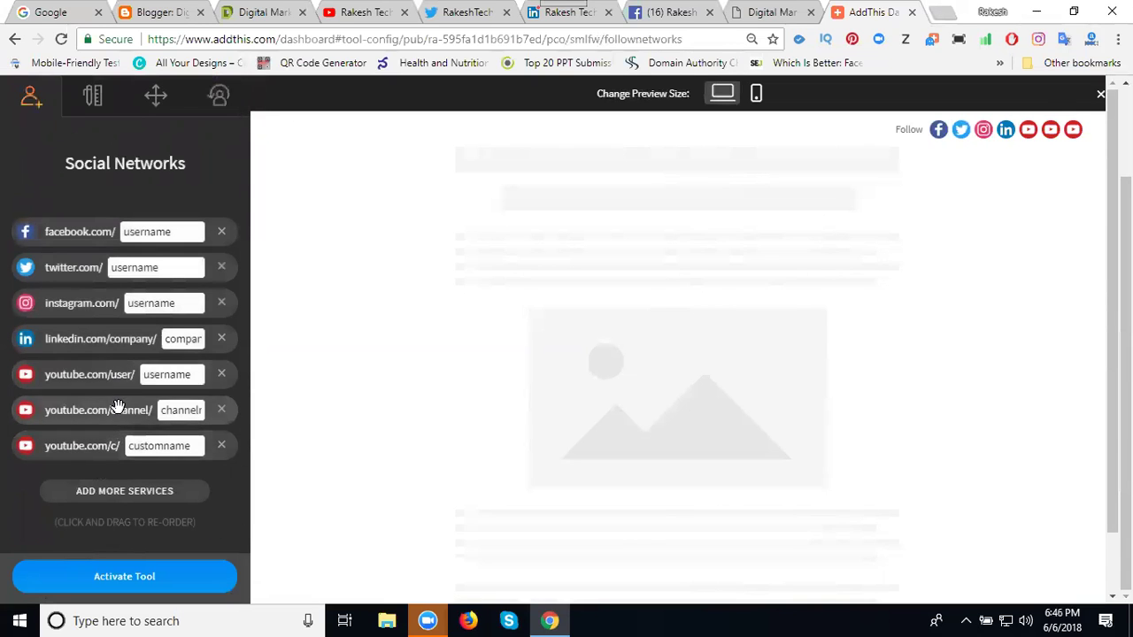
pyautogui.click(221, 446)
# Drop the youtube.com/user/ entry and enter the Facebook, Twitter and Instagram usernames.
pyautogui.click(222, 412)
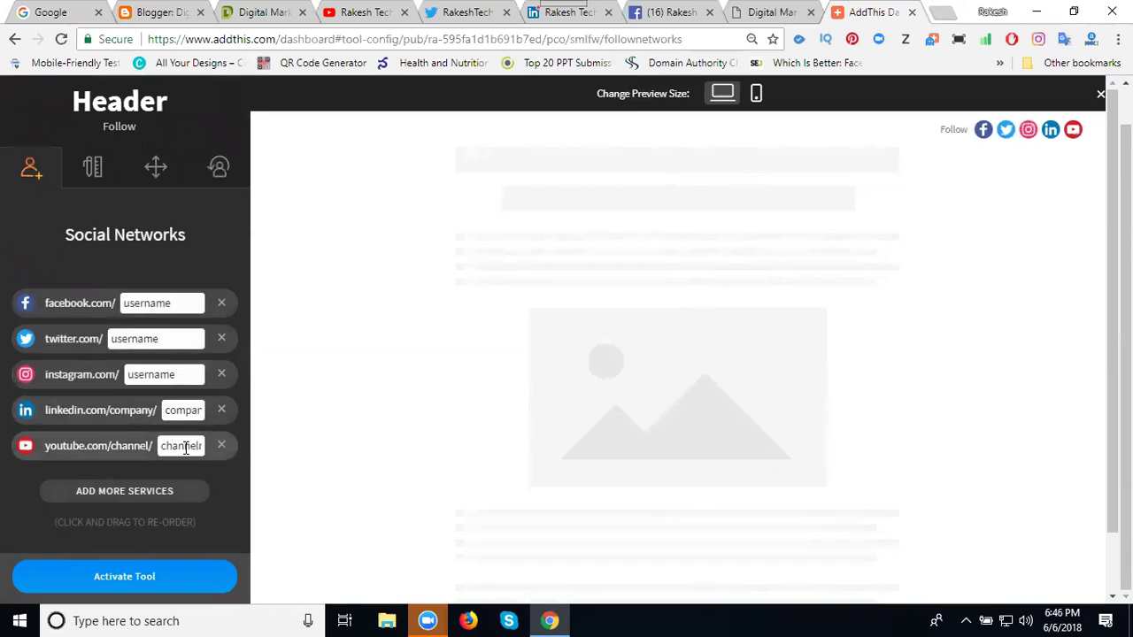
pyautogui.doubleClick(145, 302)
pyautogui.write('rakeshtechsolutions')
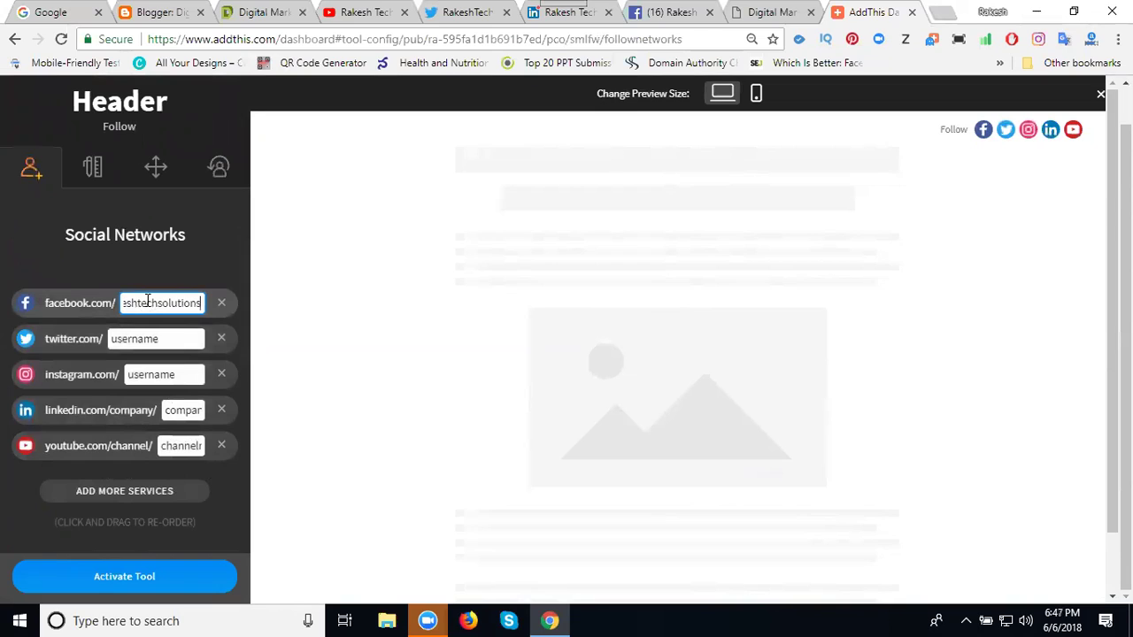
pyautogui.doubleClick(147, 301)
pyautogui.write('digi')
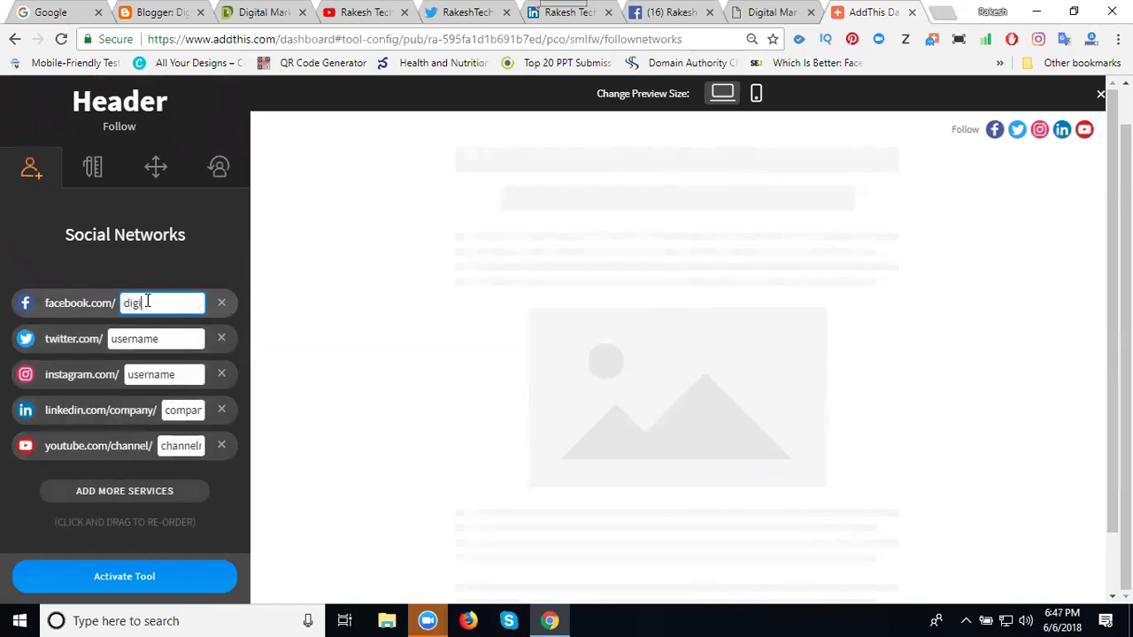
pyautogui.write('tal')
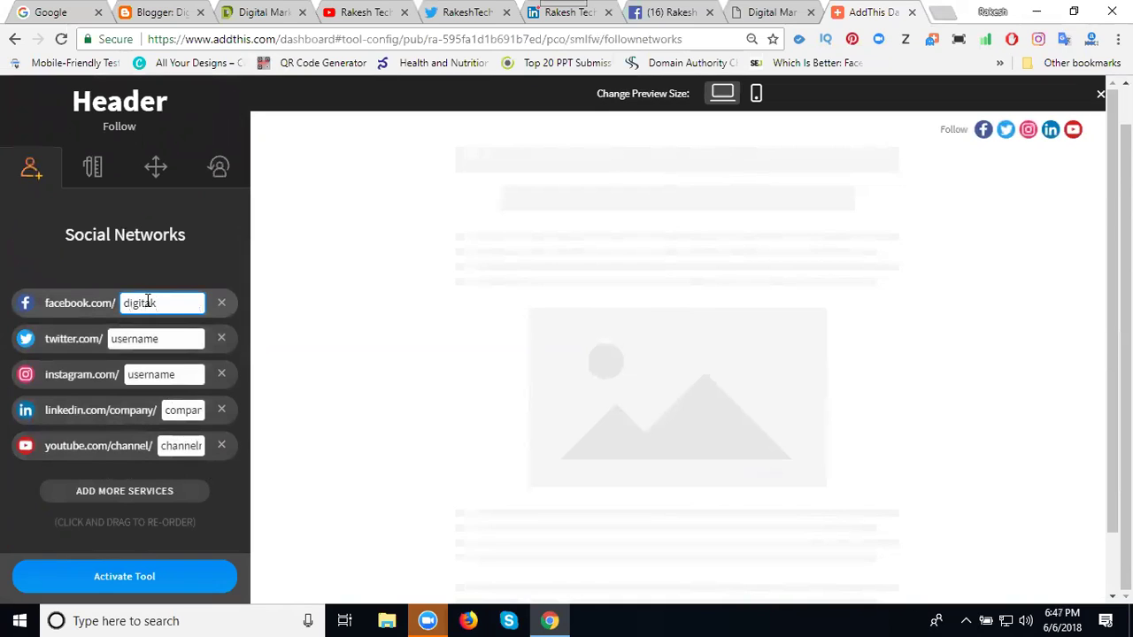
pyautogui.write('rakesh')
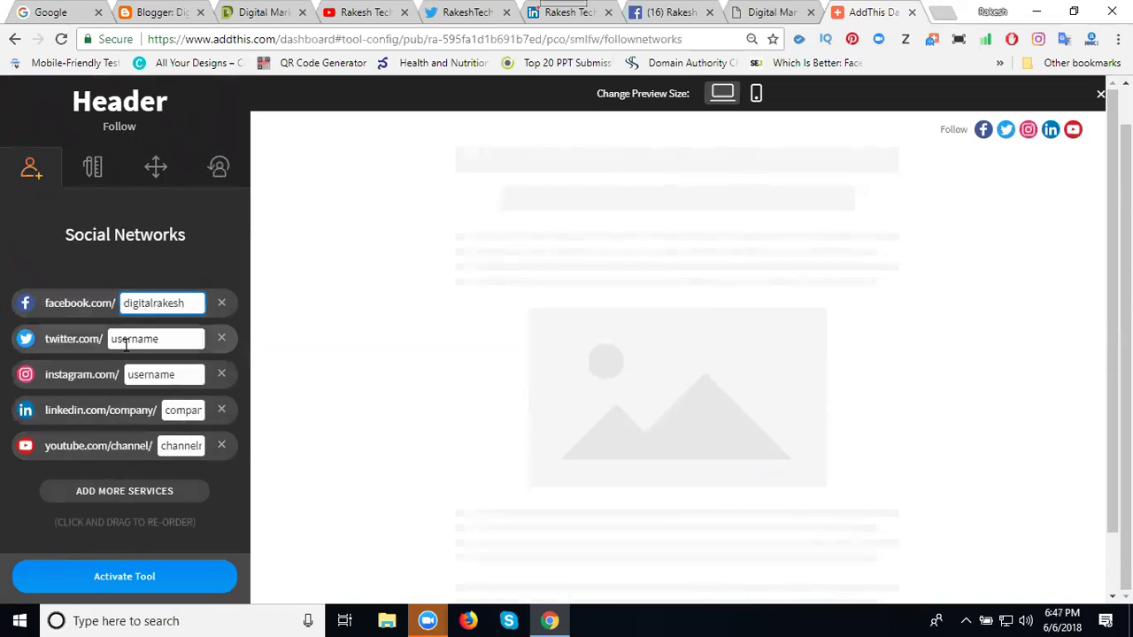
pyautogui.doubleClick(127, 339)
pyautogui.write('r')
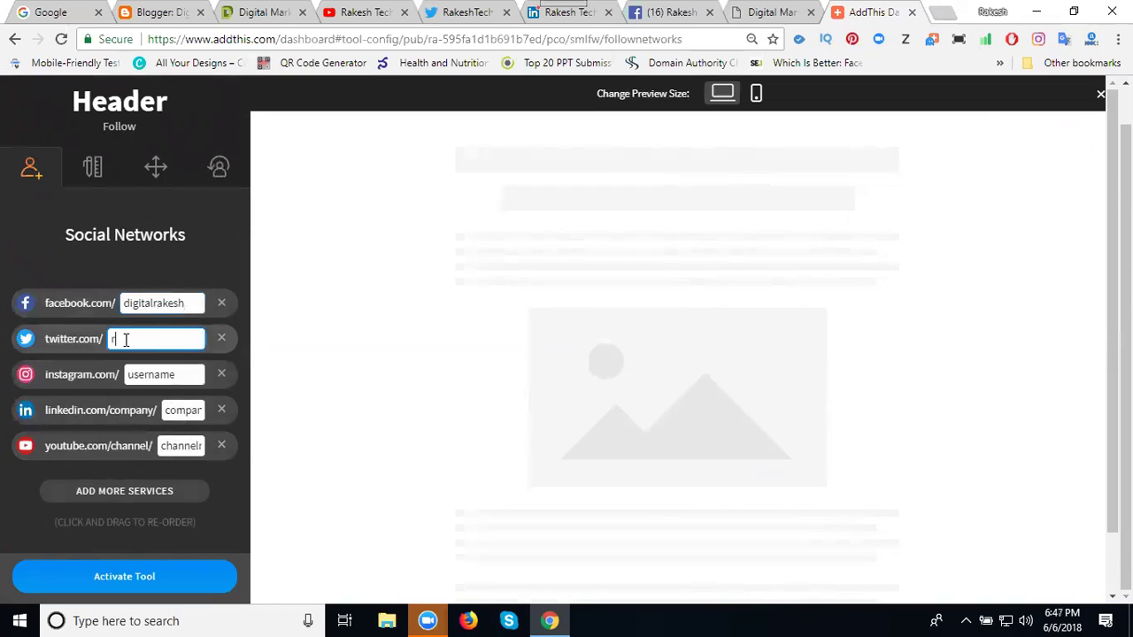
pyautogui.write('tsolutionshyd')
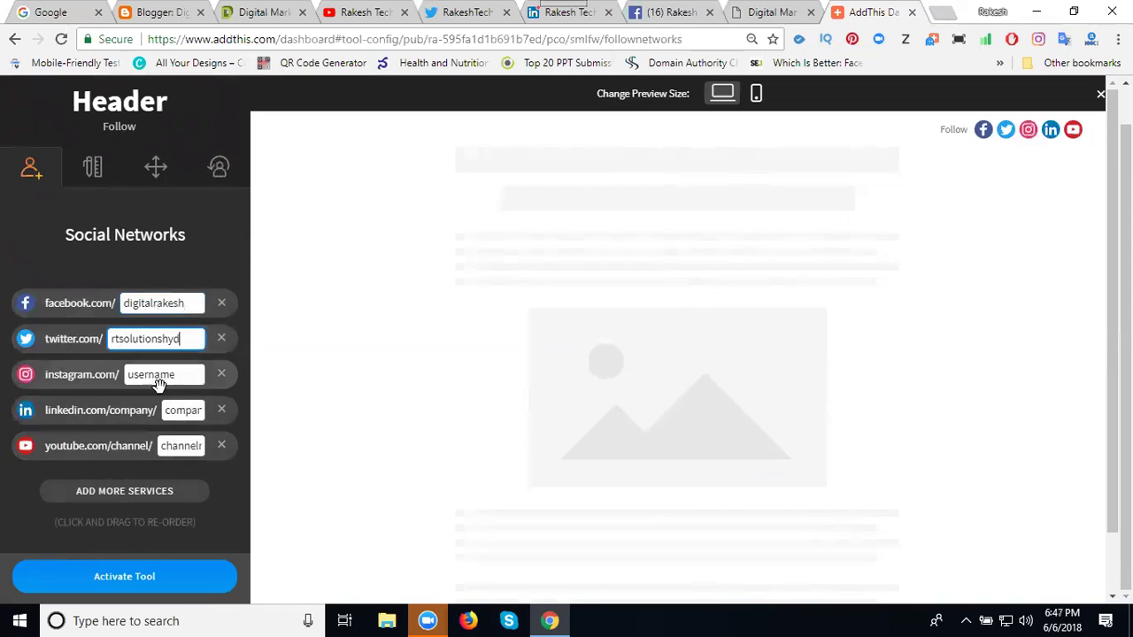
pyautogui.doubleClick(160, 379)
pyautogui.write('r')
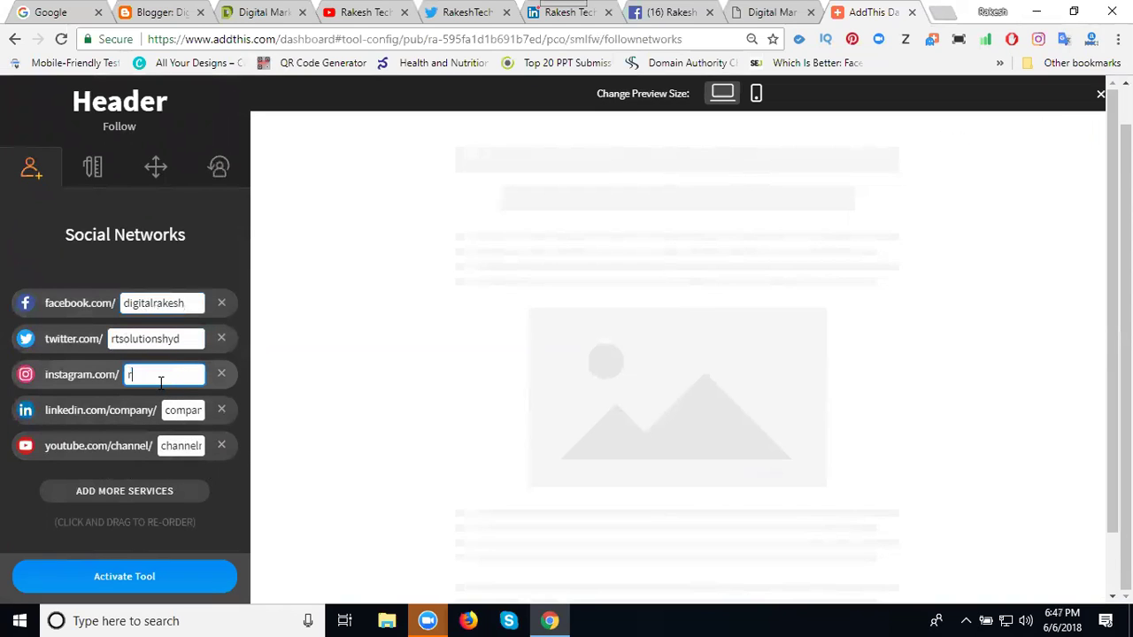
pyautogui.write('akeshtechsolutions')
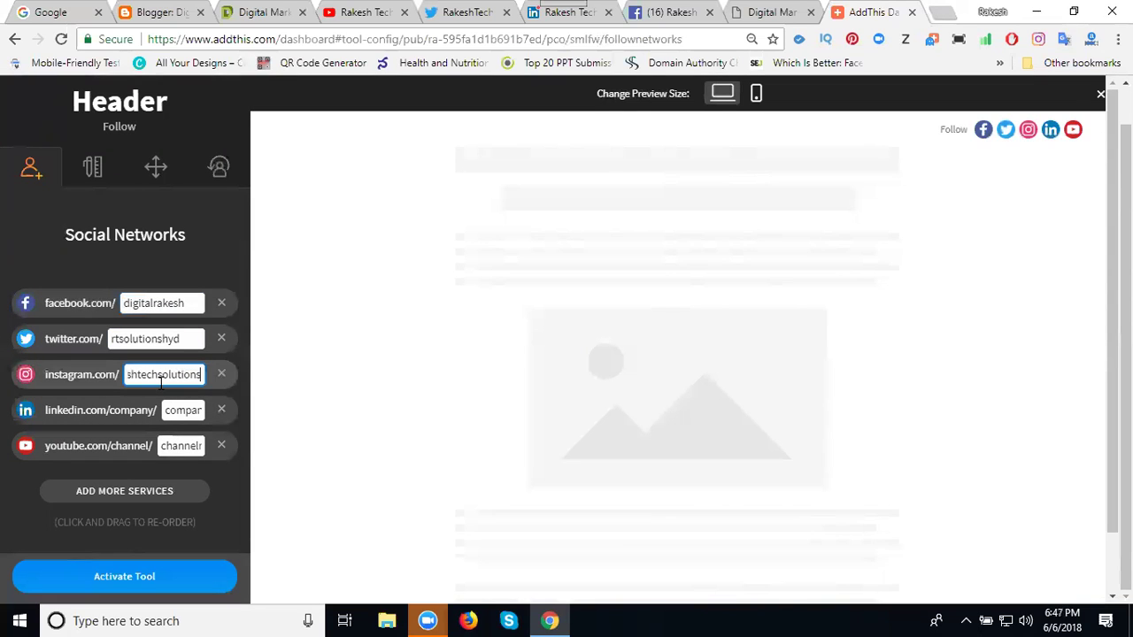
# Fill the LinkedIn entry with the company name copied from the LinkedIn page address.
pyautogui.click(549, 14)
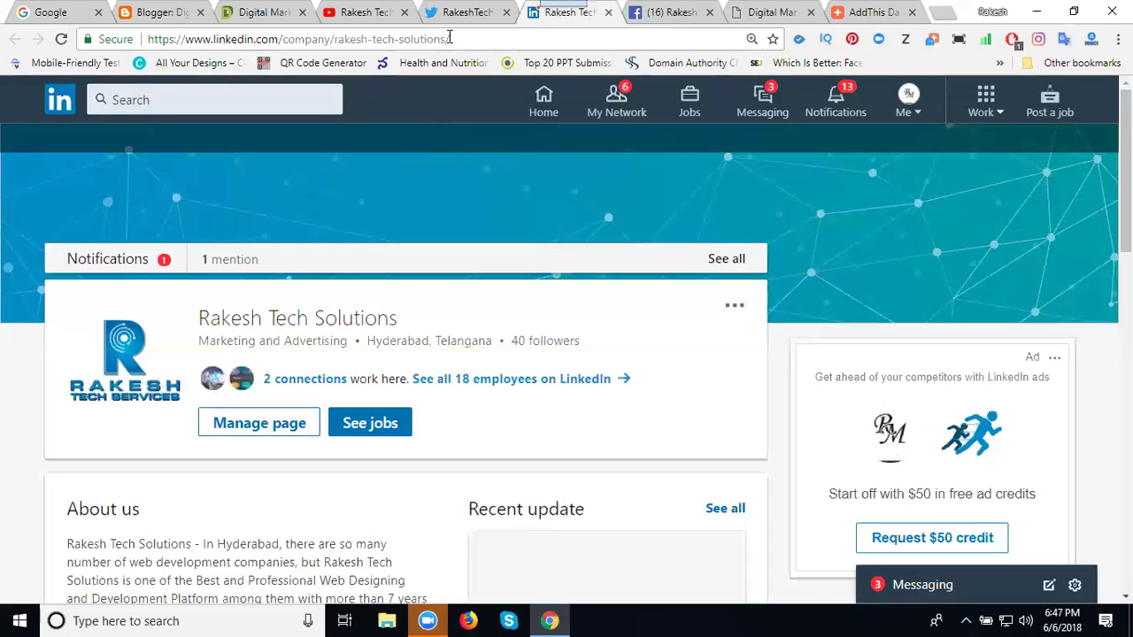
pyautogui.moveTo(449, 38); pyautogui.dragTo(332, 39)
pyautogui.hotkey('ctrl', 'c')
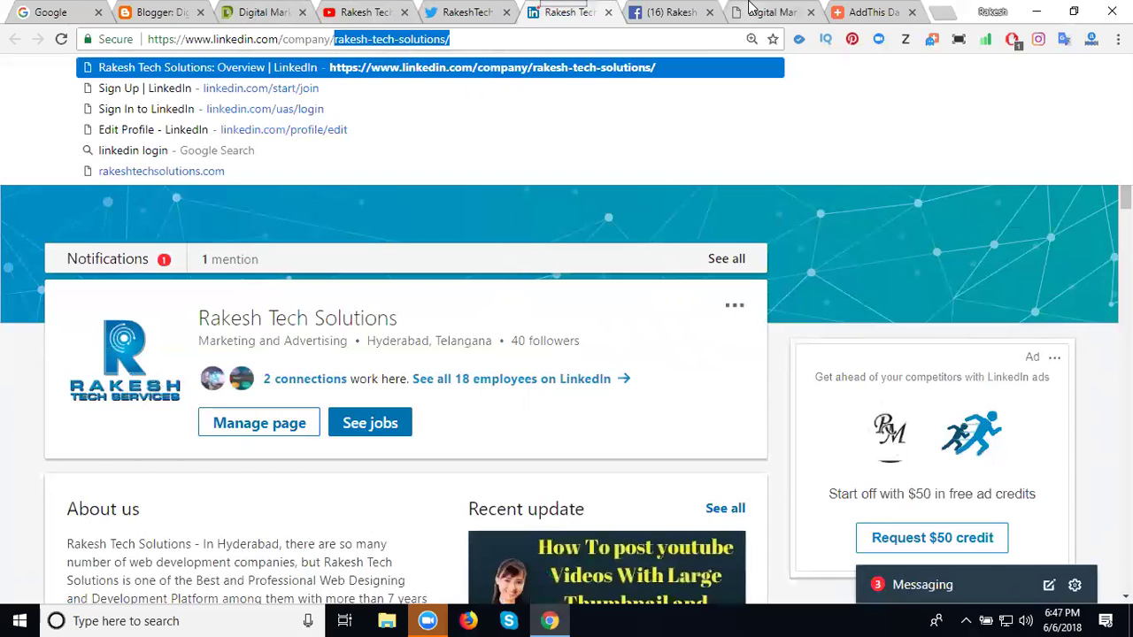
pyautogui.click(872, 11)
pyautogui.doubleClick(179, 410)
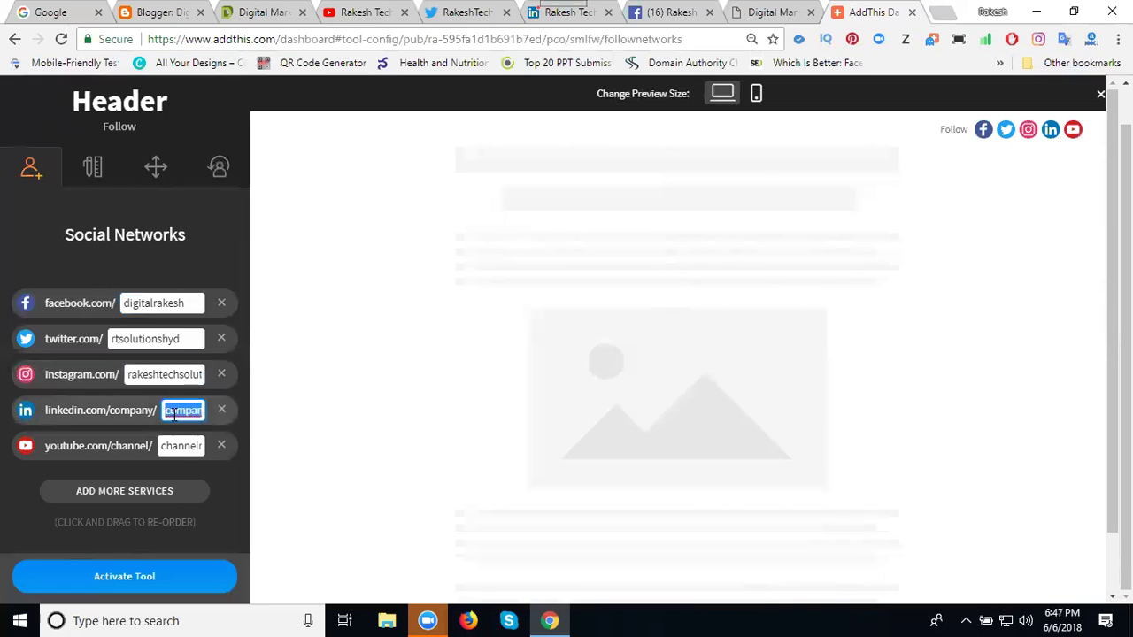
pyautogui.hotkey('ctrl', 'v')
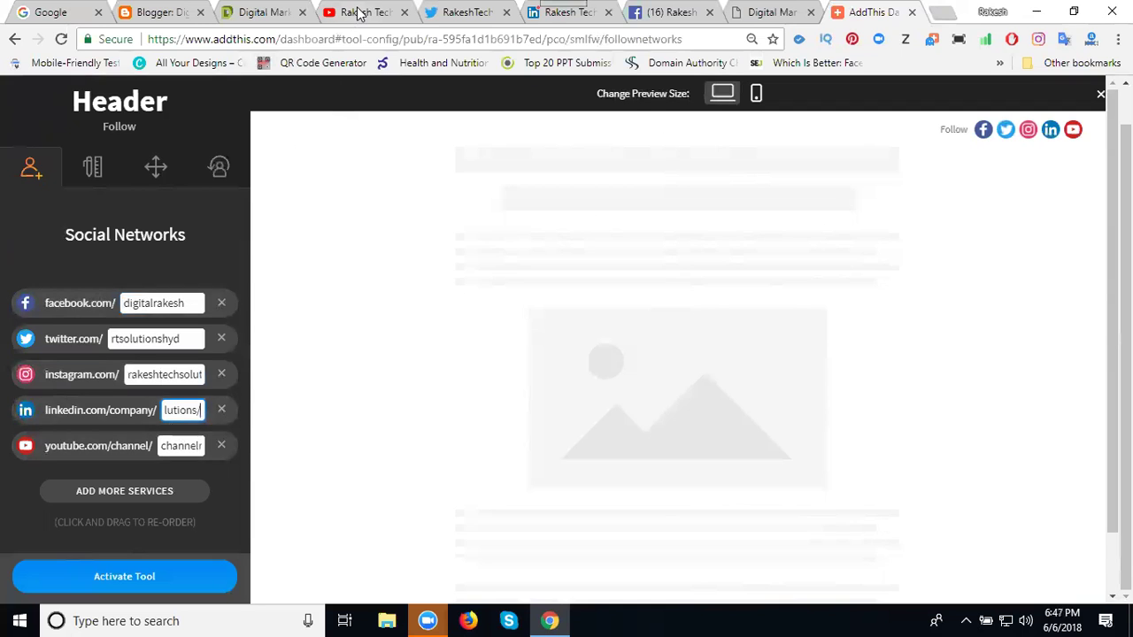
# Fill the YouTube entry with the channel ID copied from the YouTube address.
pyautogui.click(359, 13)
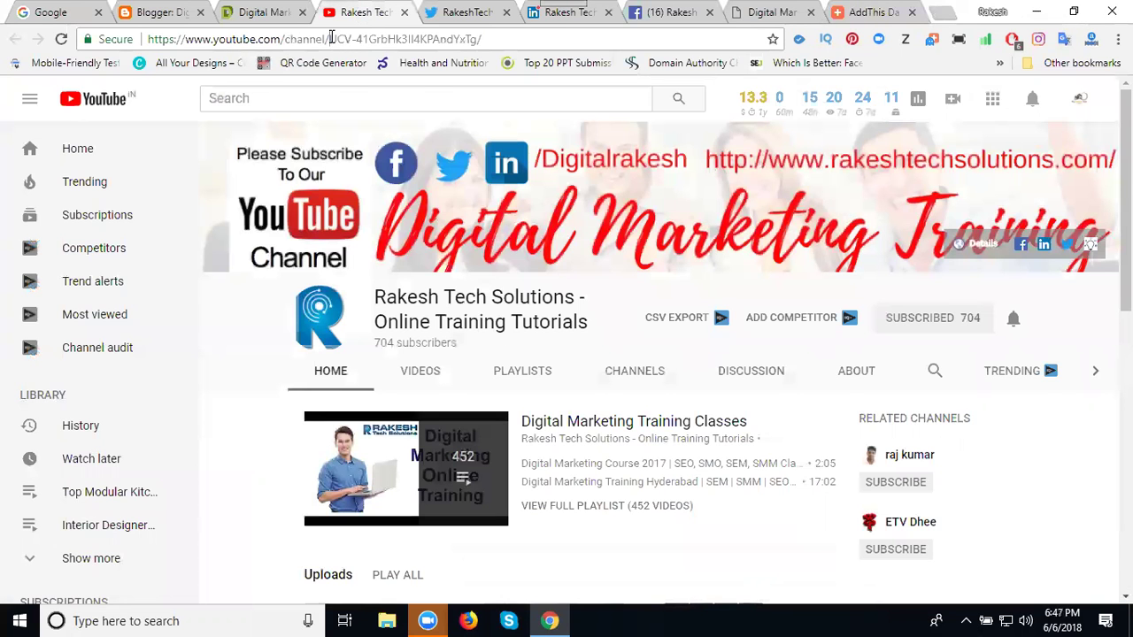
pyautogui.moveTo(329, 39); pyautogui.dragTo(486, 37)
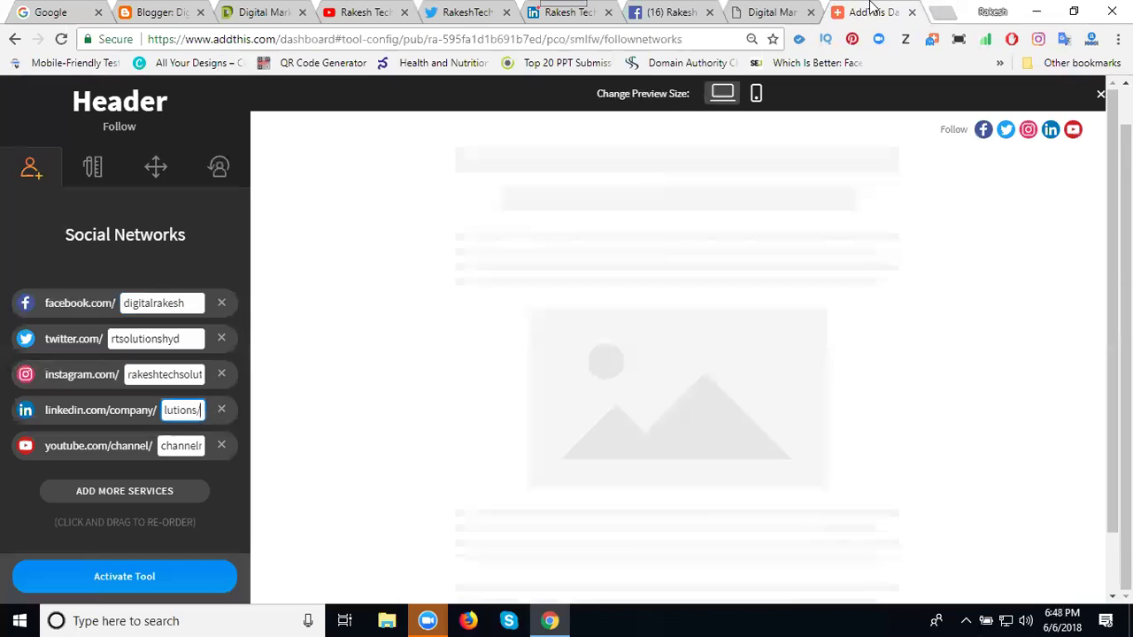
pyautogui.click(874, 12)
pyautogui.doubleClick(175, 446)
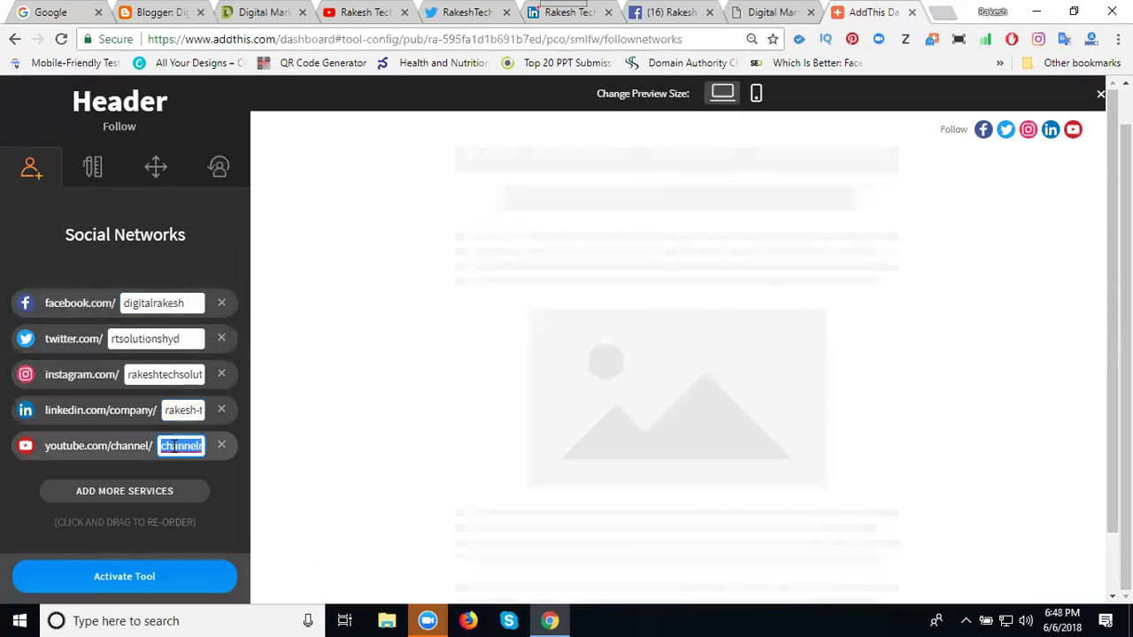
pyautogui.hotkey('ctrl', 'v')
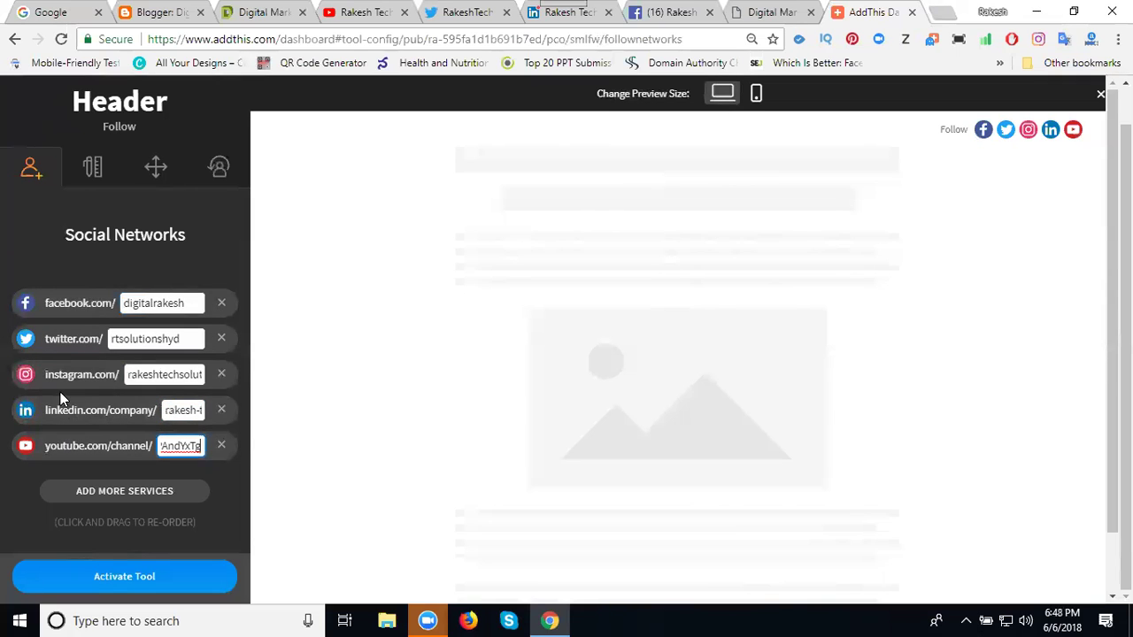
# Move Instagram to the front of the follow icons and activate the Header tool as new.
pyautogui.moveTo(61, 386)
pyautogui.mouseDown()
pyautogui.moveTo(67, 450)
pyautogui.moveTo(78, 304)
pyautogui.mouseUp()
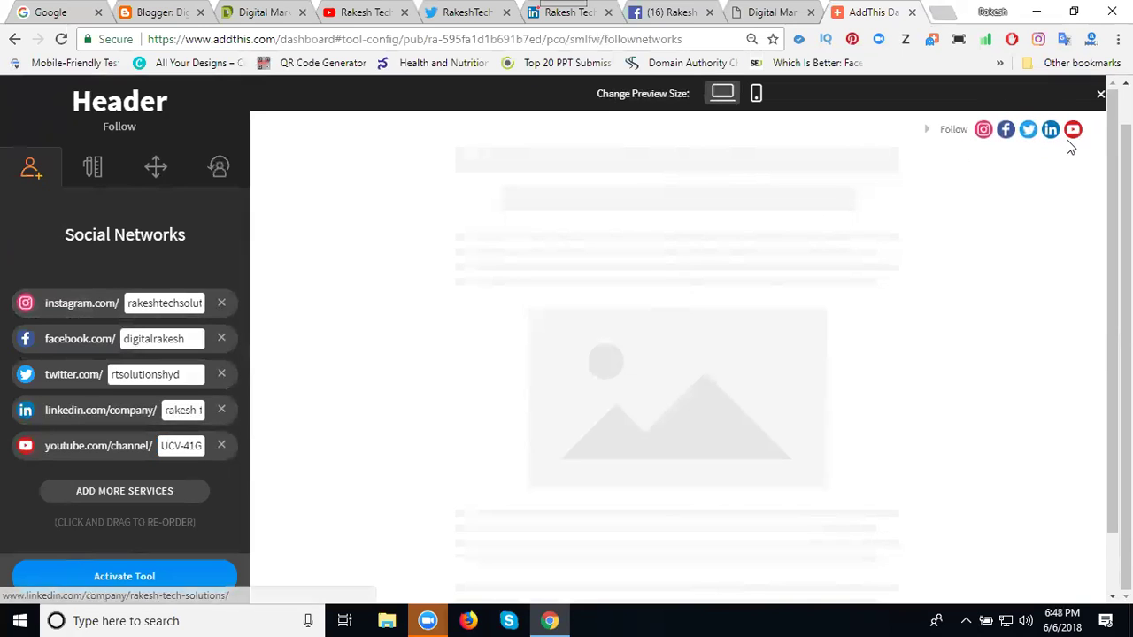
pyautogui.click(106, 586)
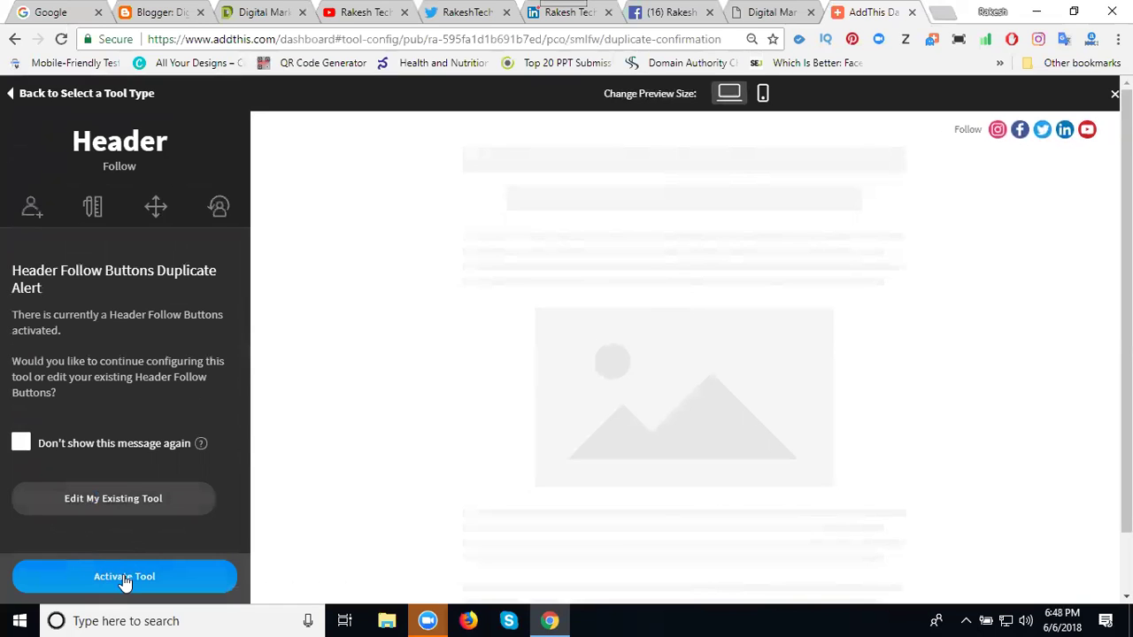
pyautogui.click(124, 579)
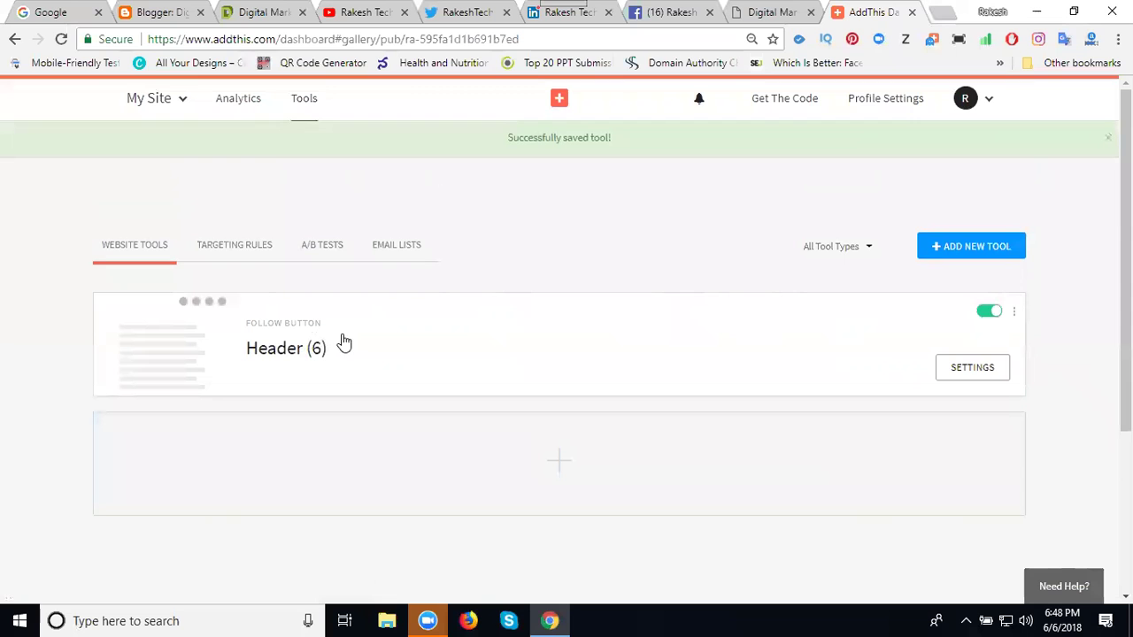
# Copy the AddThis site installation snippet and go to Blogger's Layout page.
pyautogui.click(801, 104)
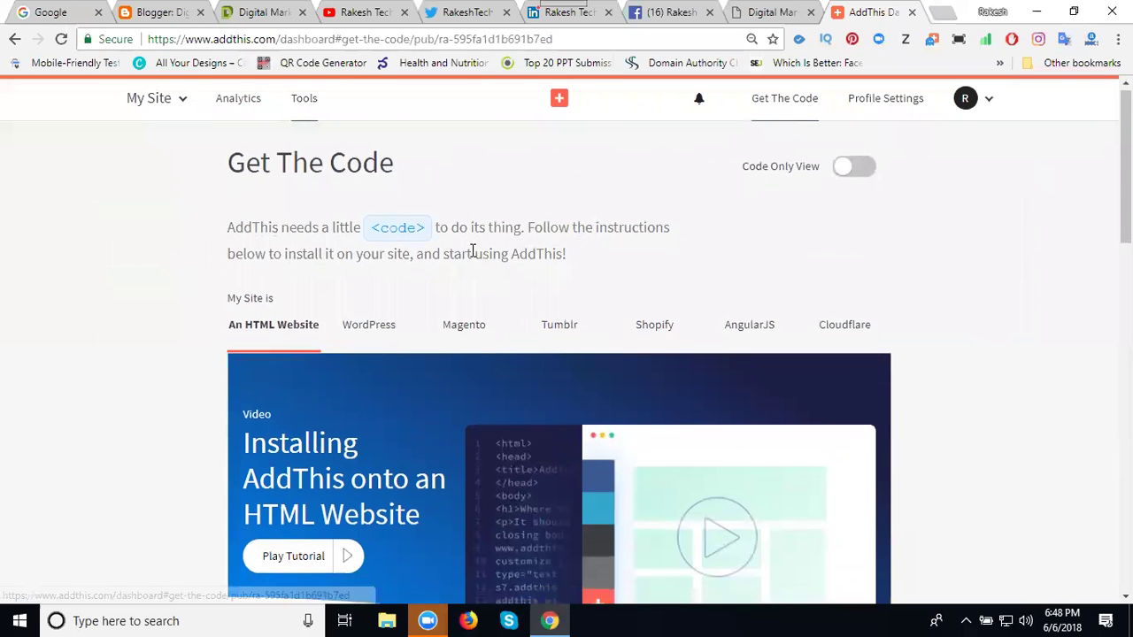
pyautogui.scroll(-3, 472, 254)
pyautogui.scroll(-3, 469, 258)
pyautogui.moveTo(527, 300); pyautogui.dragTo(341, 250)
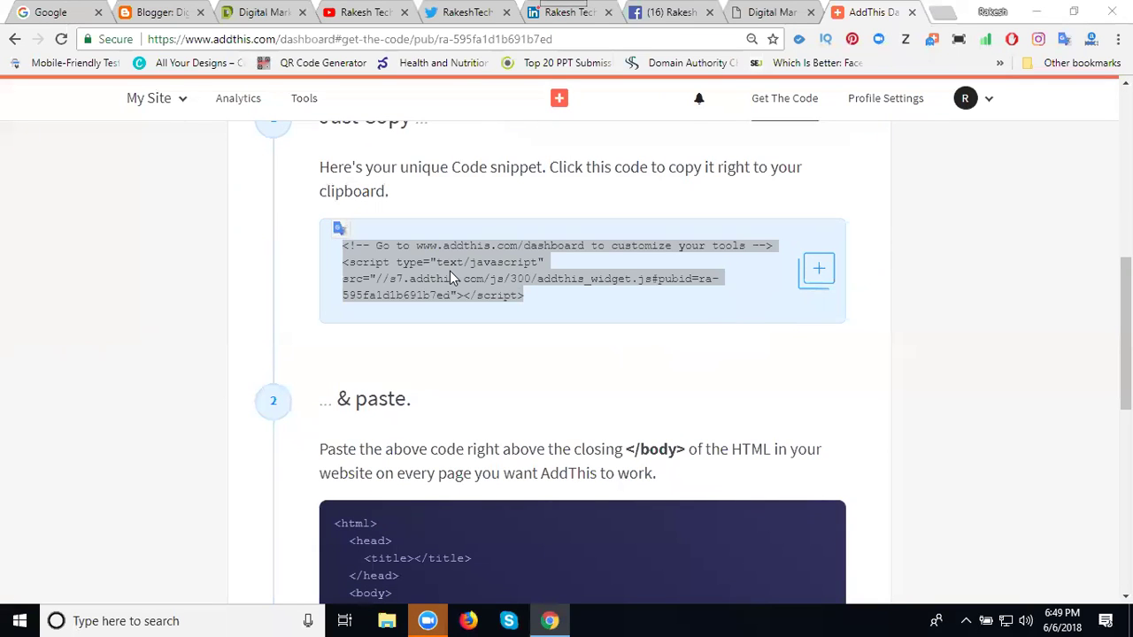
pyautogui.click(155, 16)
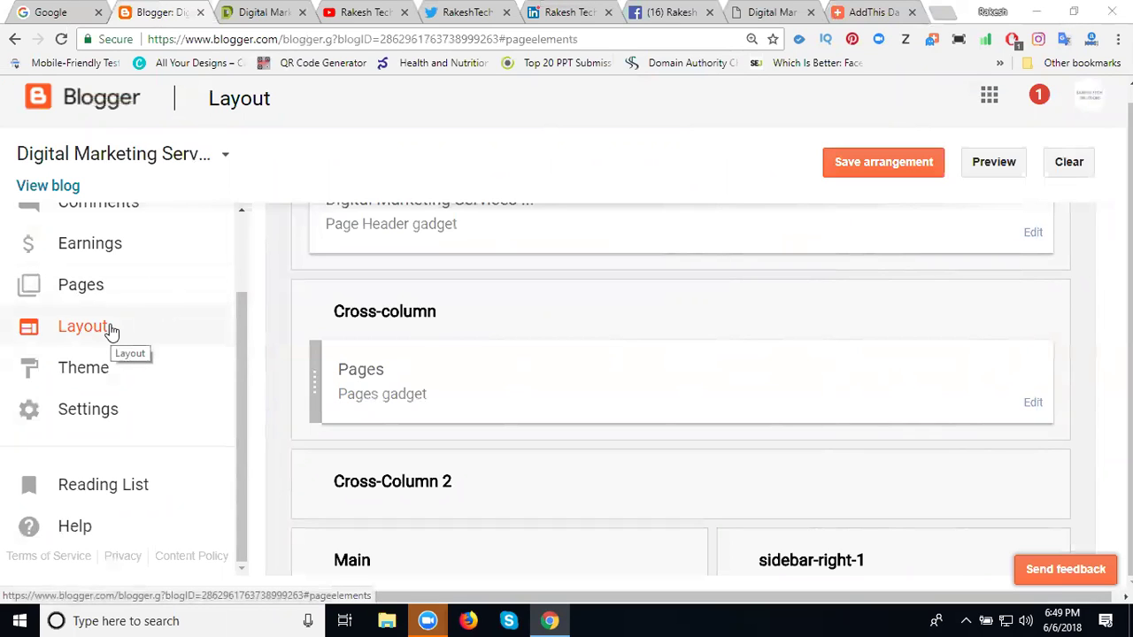
# Open the Add a Gadget list for the sidebar-right-1 section.
pyautogui.scroll(-2, 263, 393)
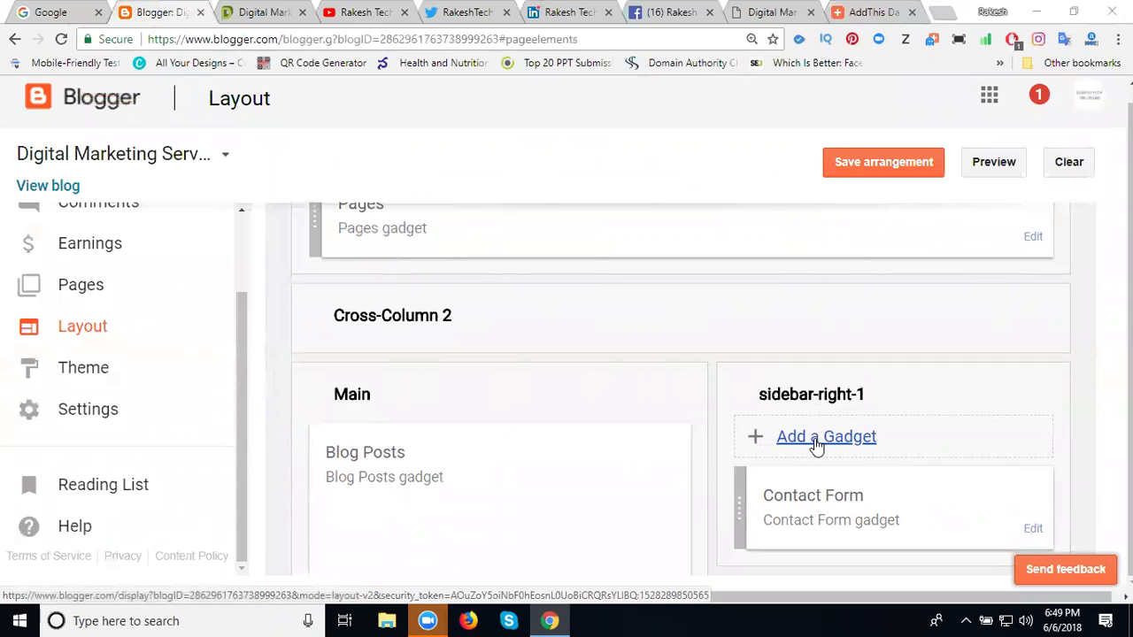
pyautogui.click(816, 438)
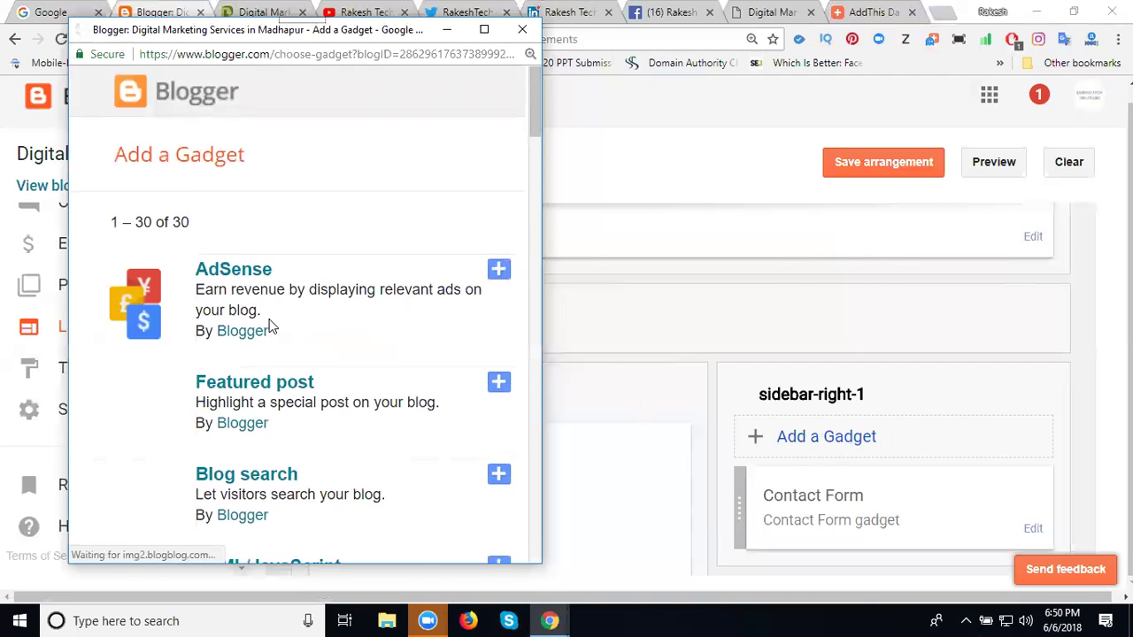
# Add and save an HTML/JavaScript gadget containing the pasted AddThis script.
pyautogui.scroll(-3, 271, 321)
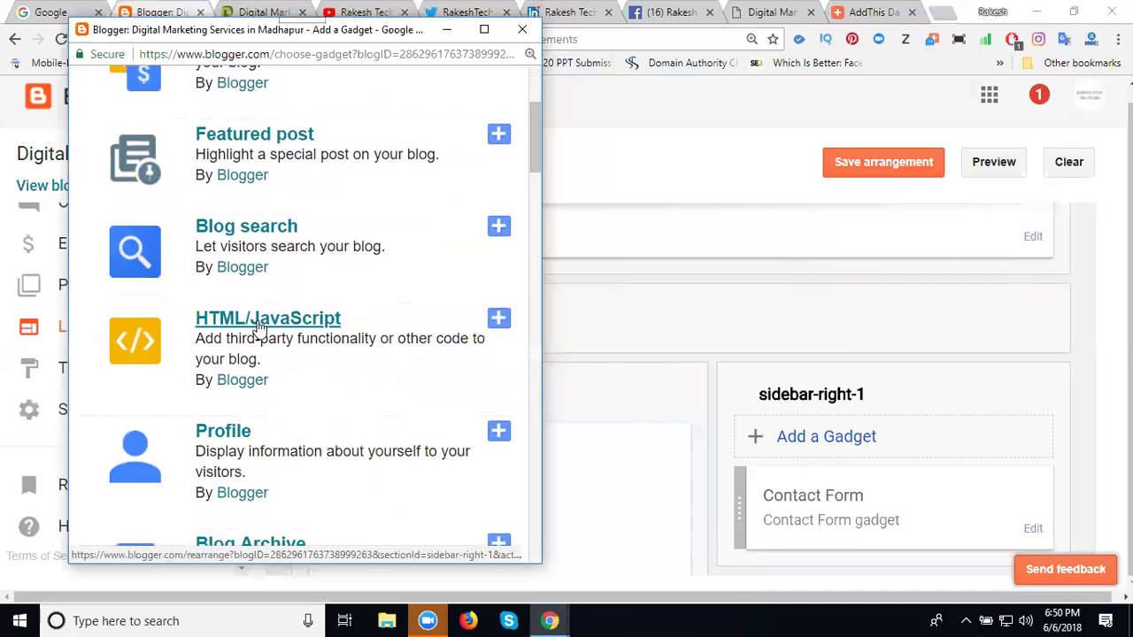
pyautogui.click(493, 319)
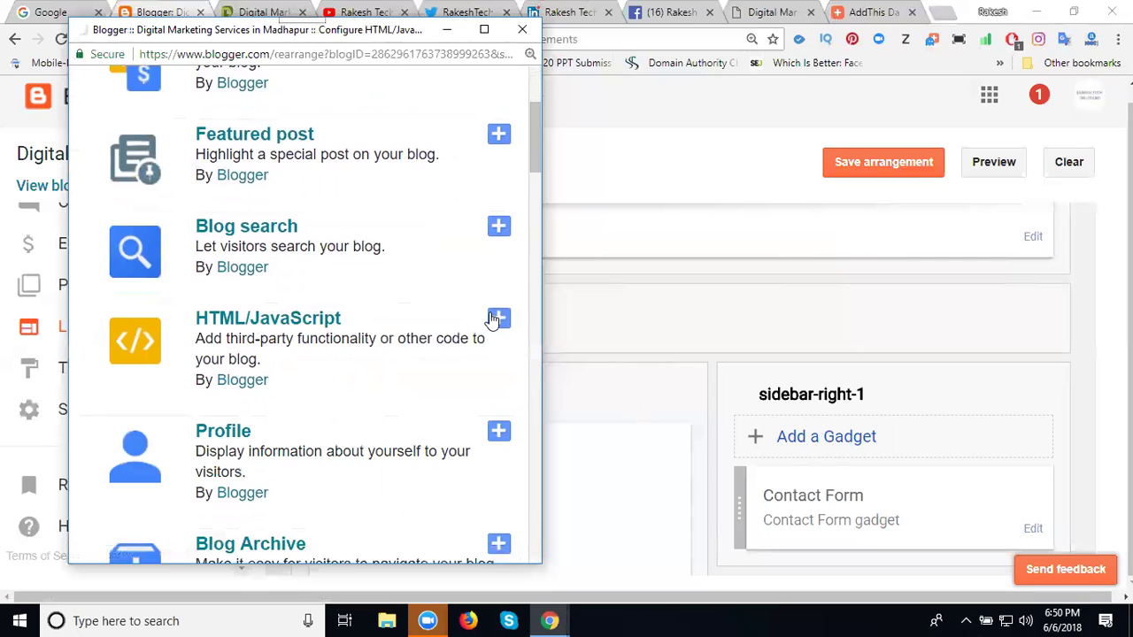
pyautogui.click(191, 247)
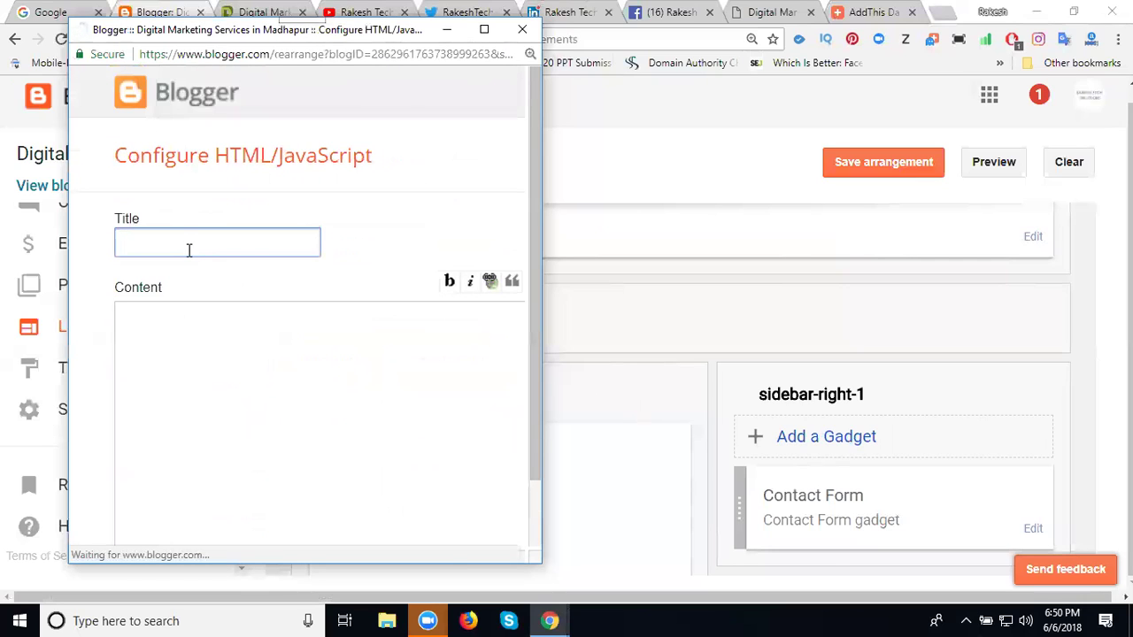
pyautogui.click(176, 323)
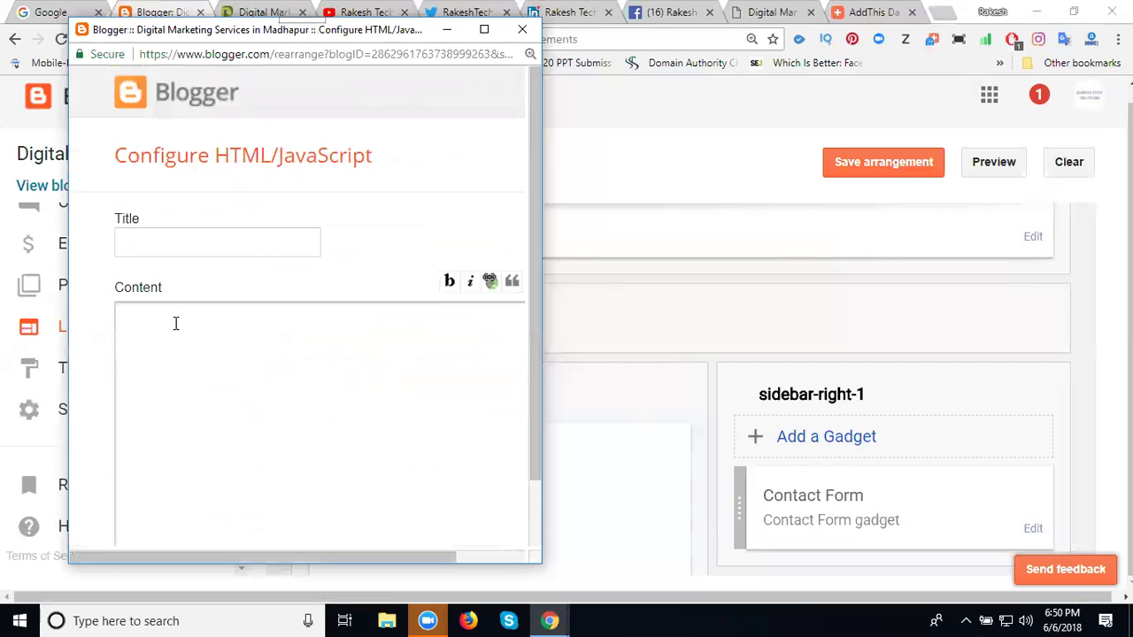
pyautogui.hotkey('ctrl', 'v')
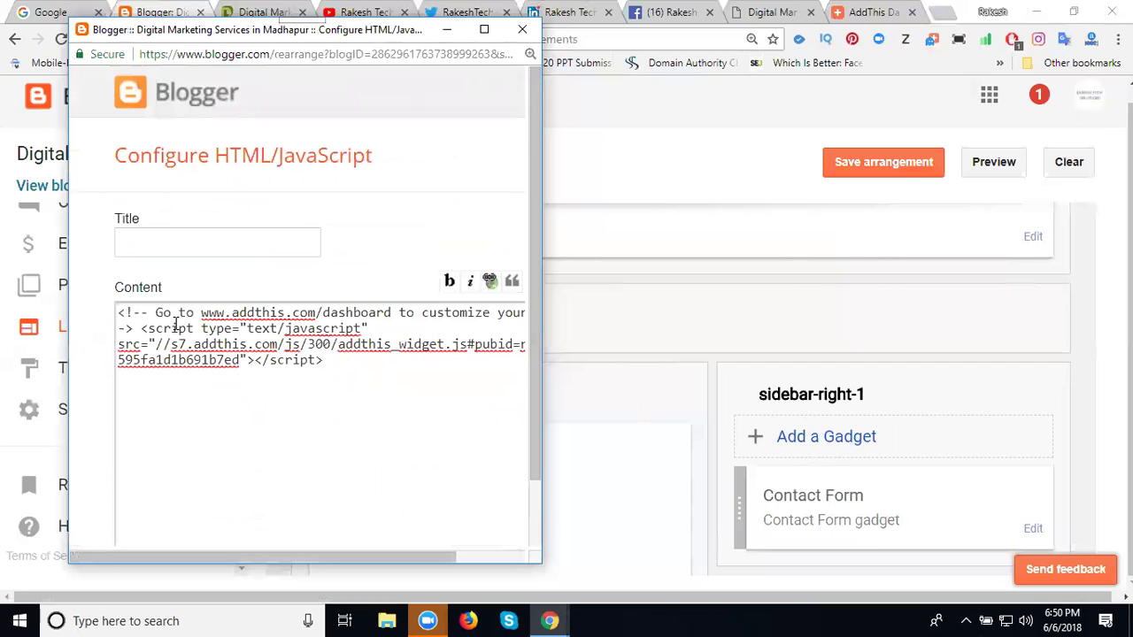
pyautogui.scroll(-2, 175, 323)
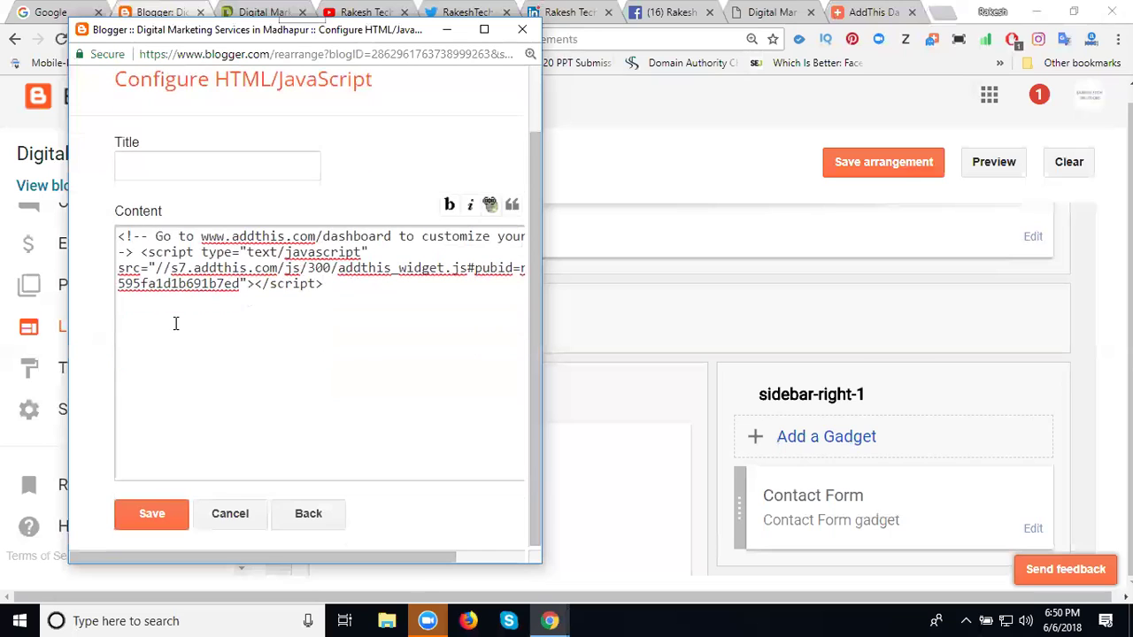
pyautogui.click(150, 520)
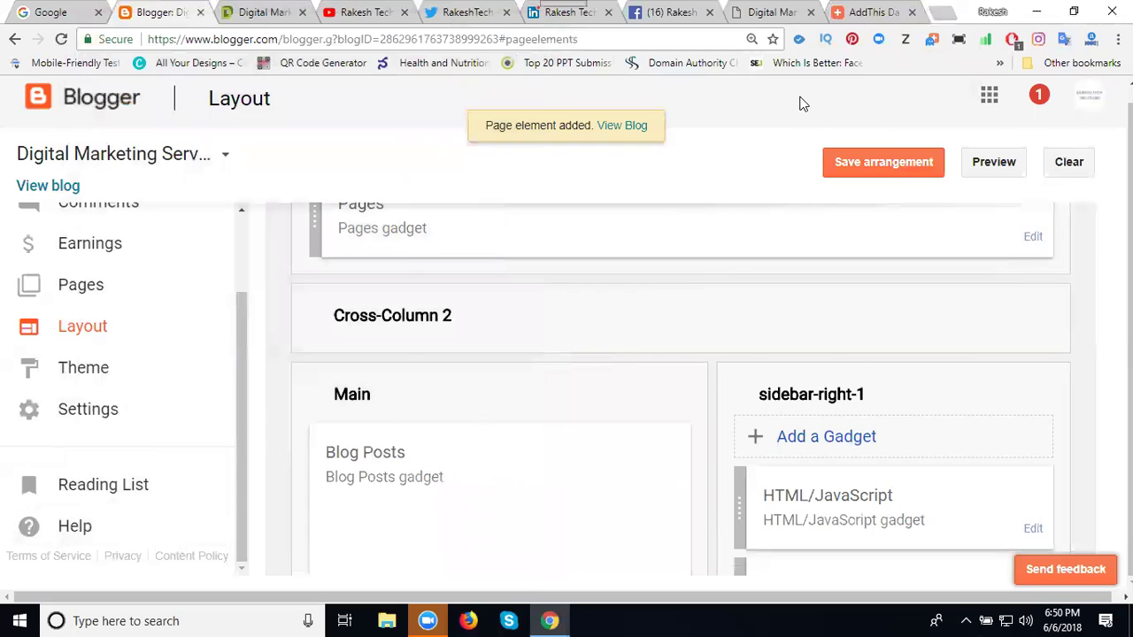
# Save the layout arrangement and reload the live blog to see the Follow toolbar.
pyautogui.click(867, 162)
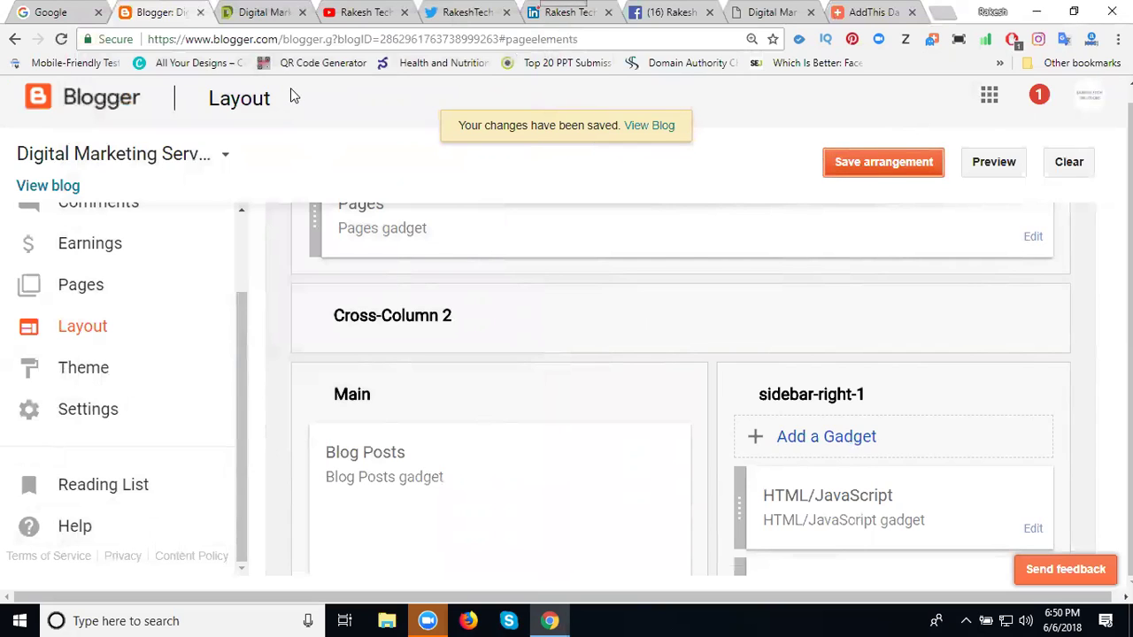
pyautogui.click(272, 14)
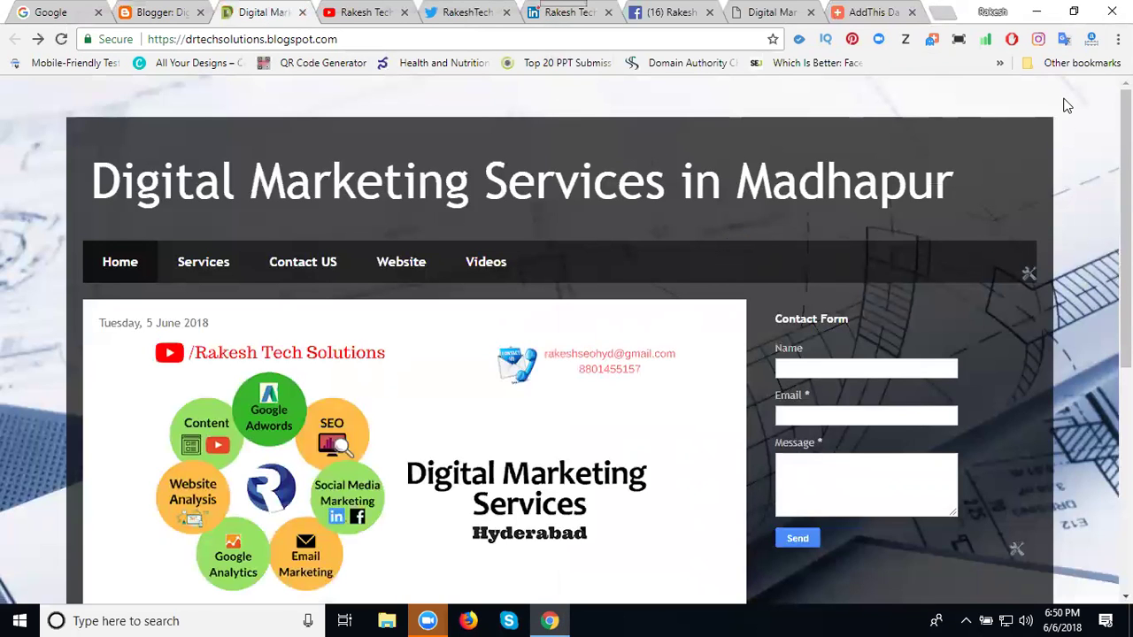
pyautogui.click(61, 39)
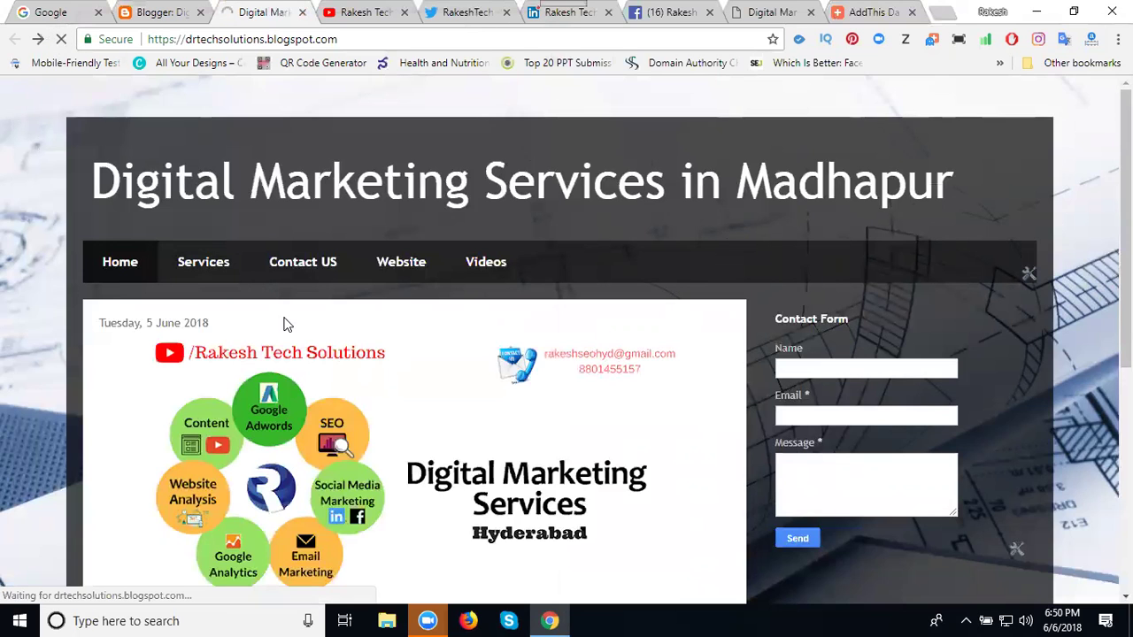